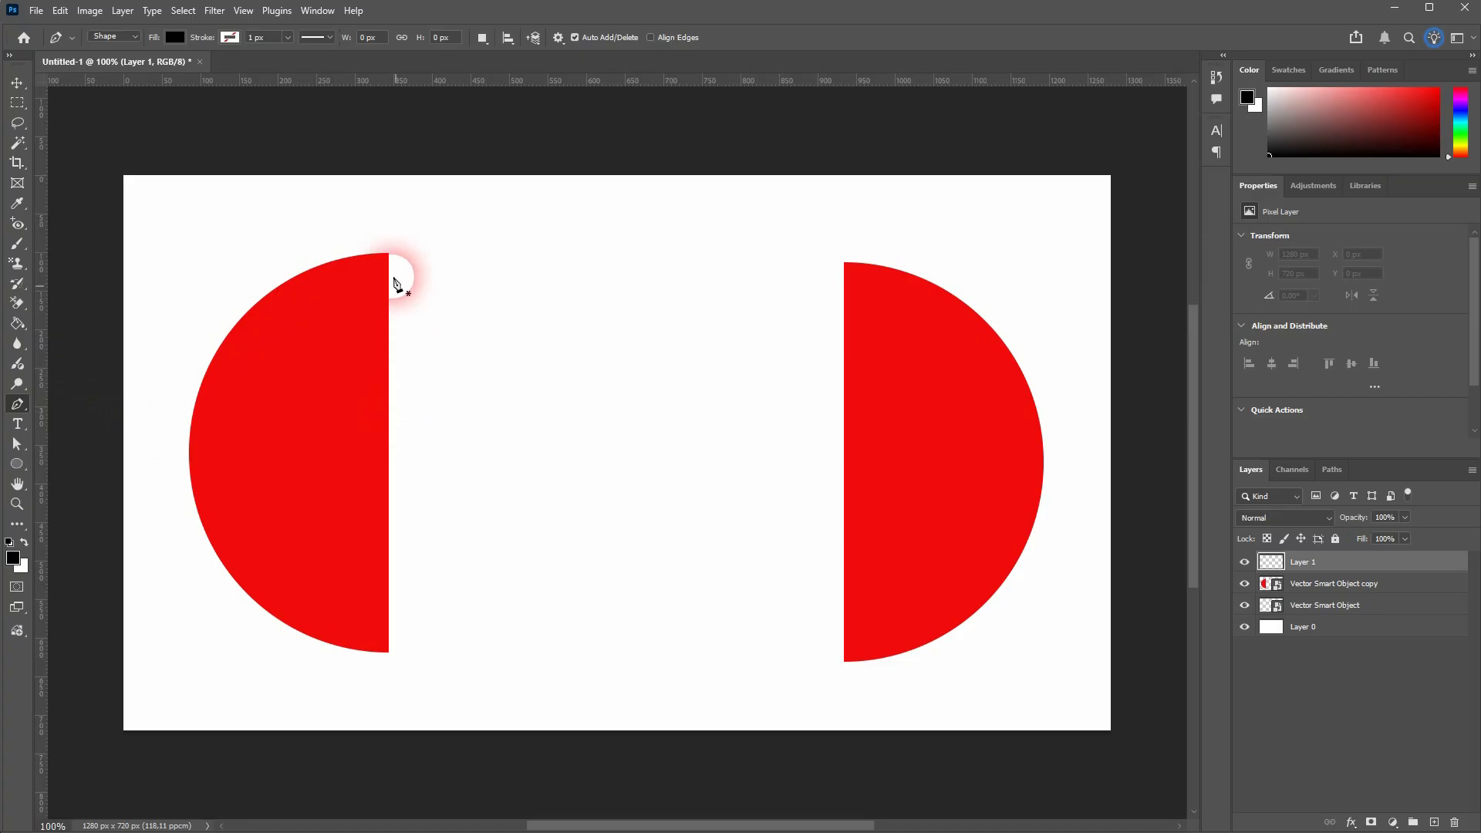
# Trace the left half circle's upper arc as a Pen tool shape with no fill and a 10 px black stroke.
pyautogui.click(389, 254)
pyautogui.moveTo(190, 440); pyautogui.dragTo(192, 621)
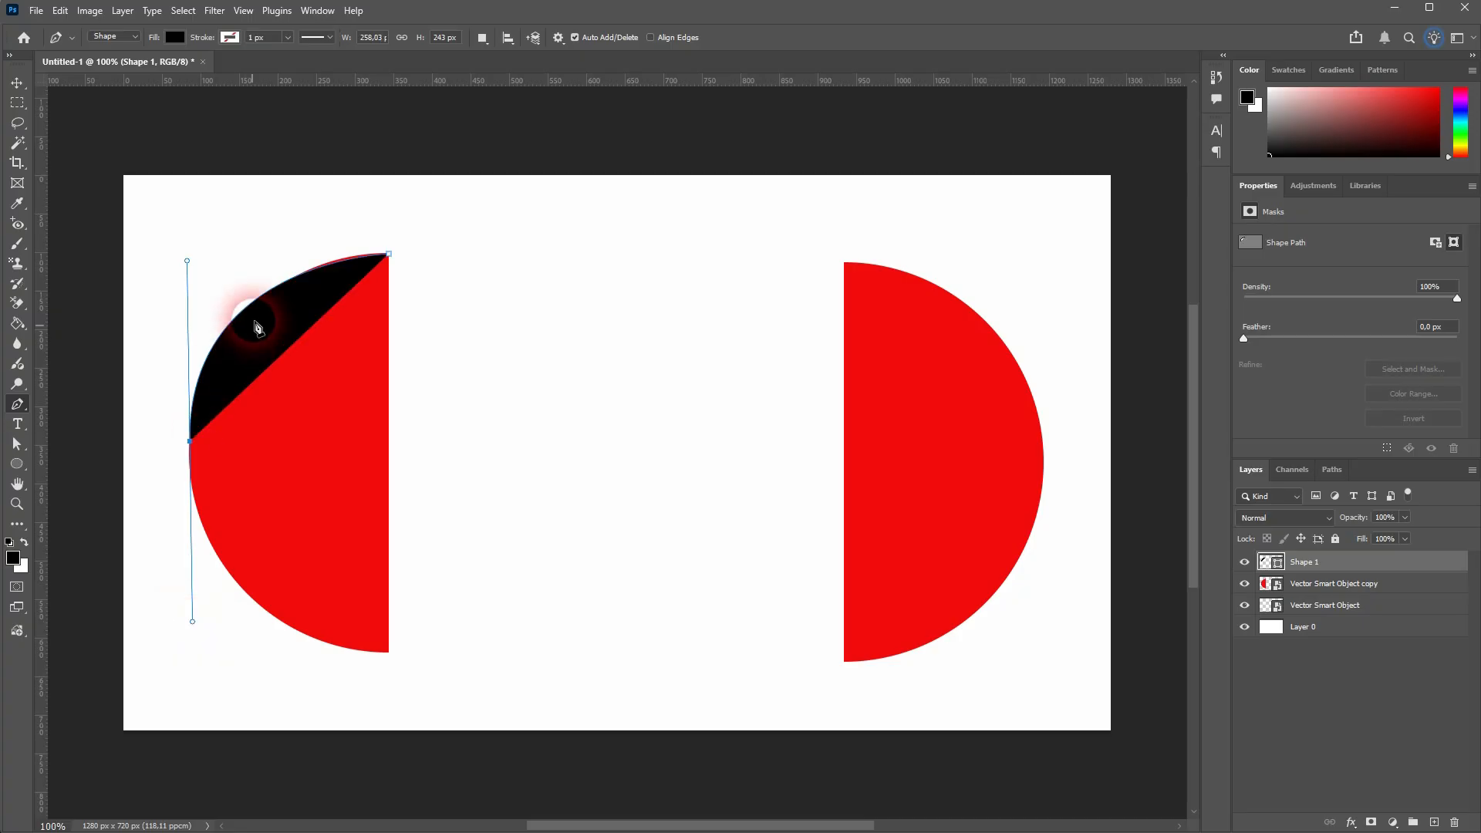
pyautogui.click(176, 37)
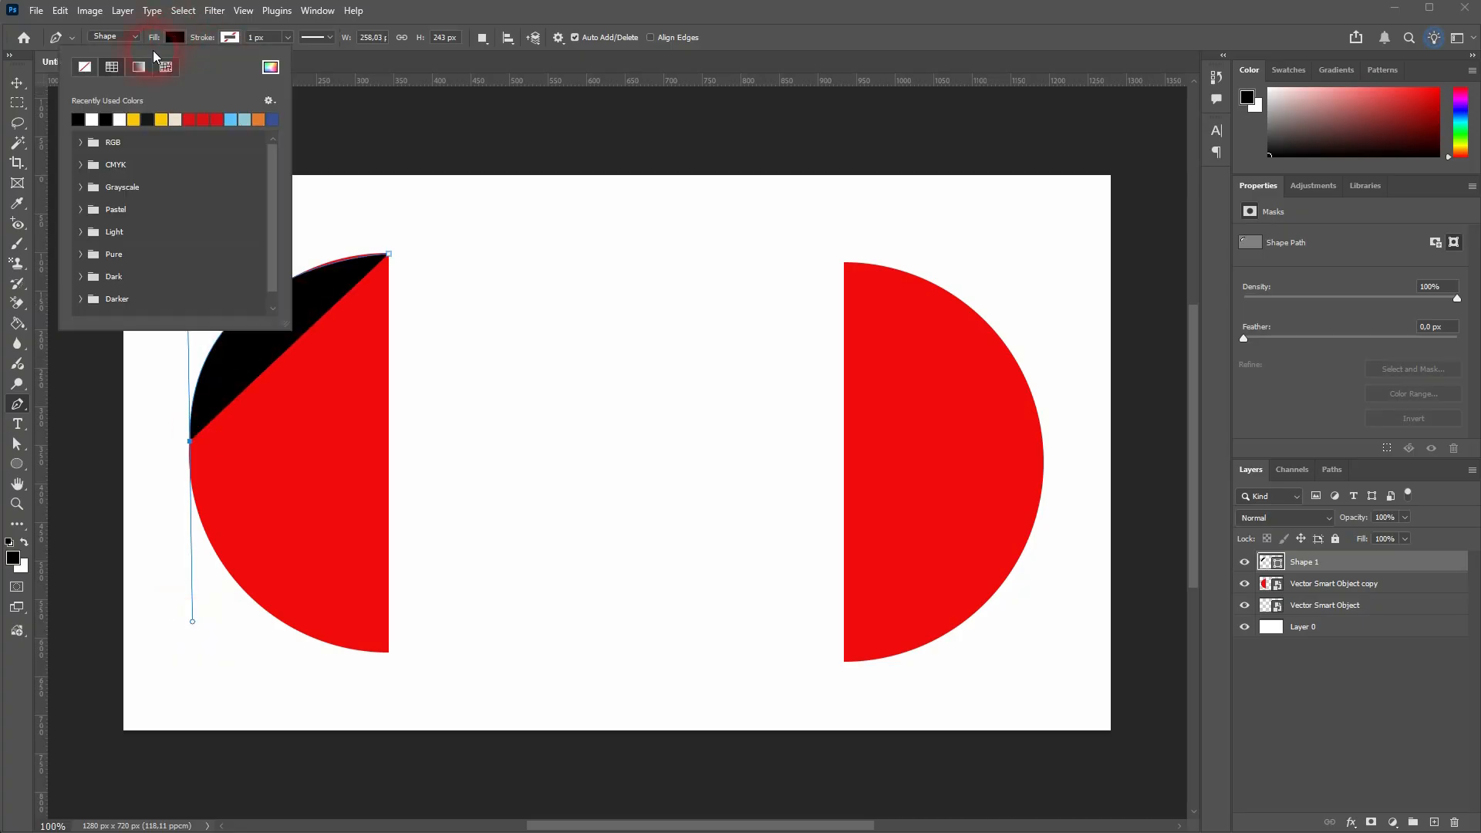
pyautogui.click(87, 67)
pyautogui.click(231, 37)
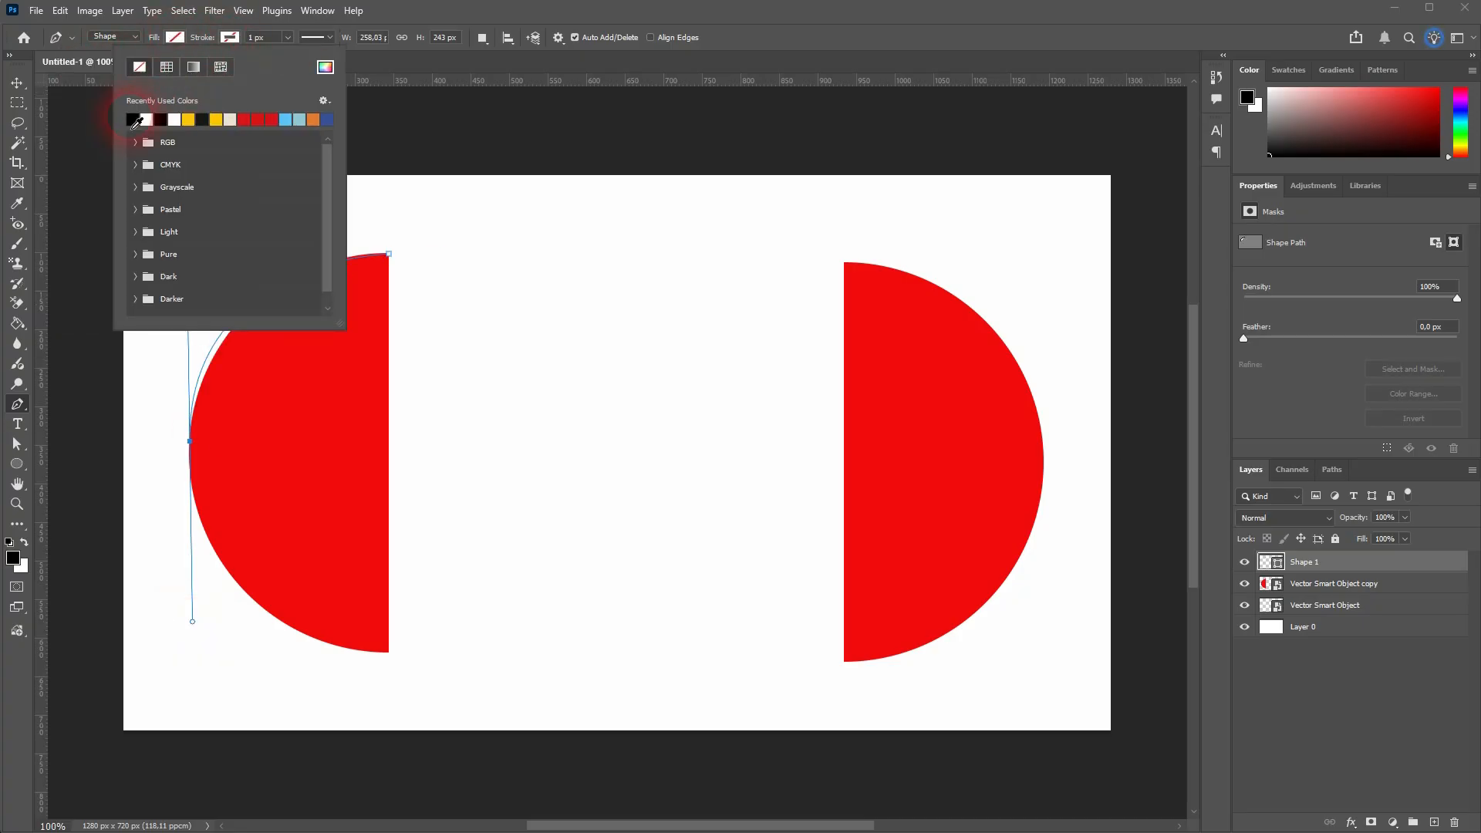
pyautogui.click(278, 44)
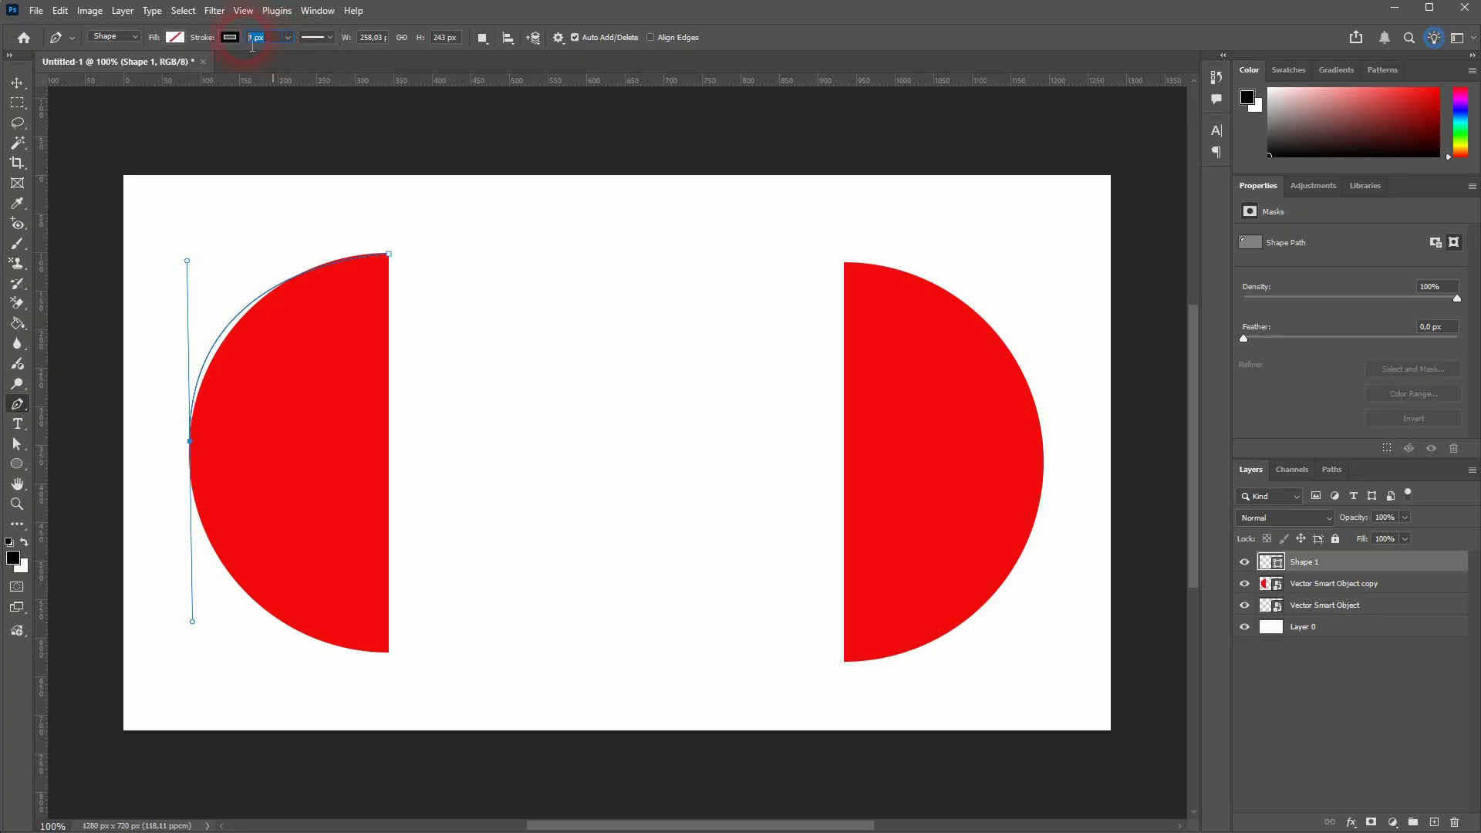
pyautogui.write('10')
pyautogui.press('Return')
pyautogui.click(198, 379)
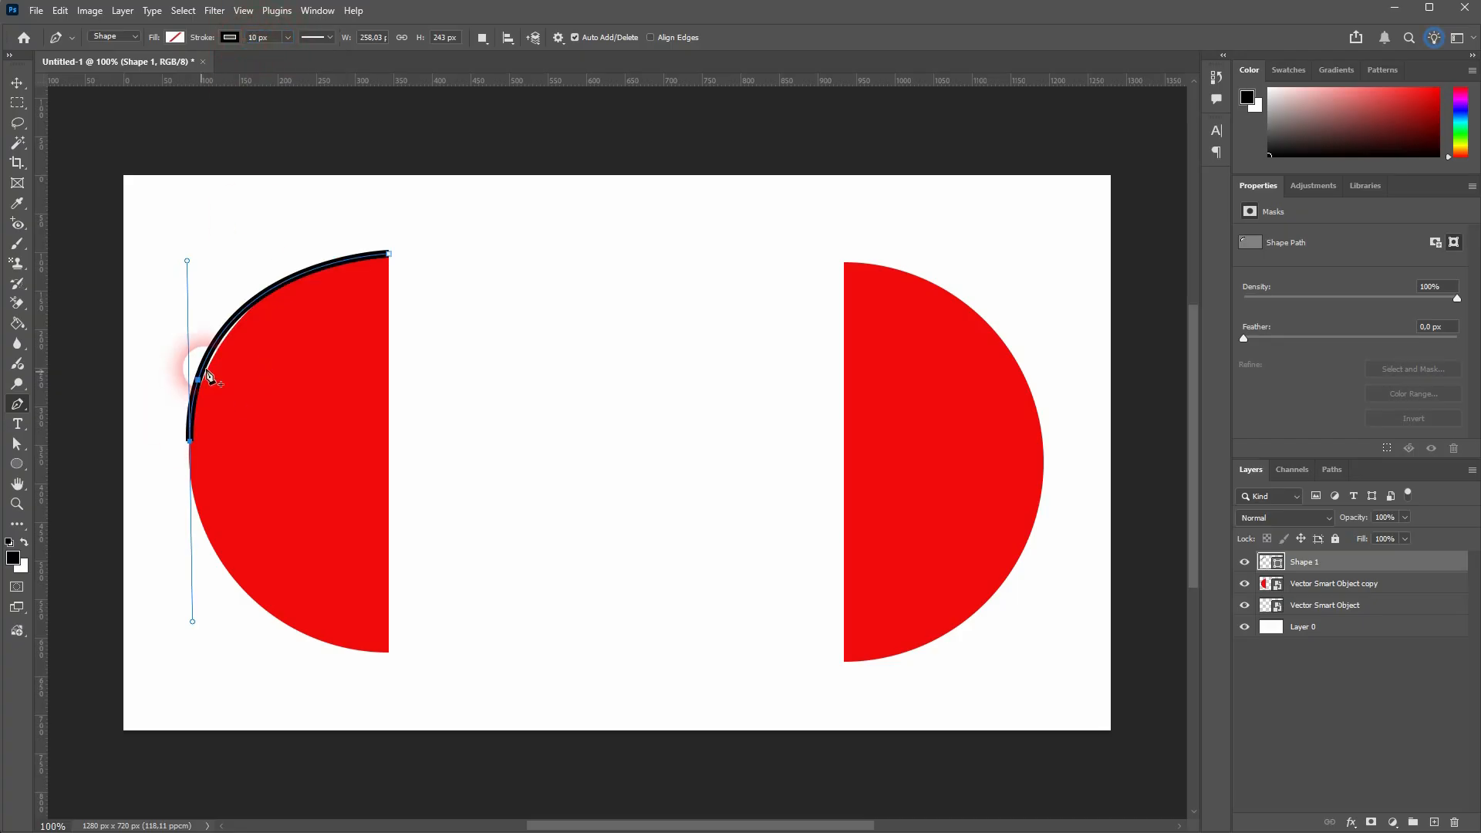
# Refine the upper arc's leftmost anchor and handle, add a curved anchor at the bottom corner, and close the path at the top corner.
pyautogui.moveTo(192, 442); pyautogui.dragTo(193, 453)
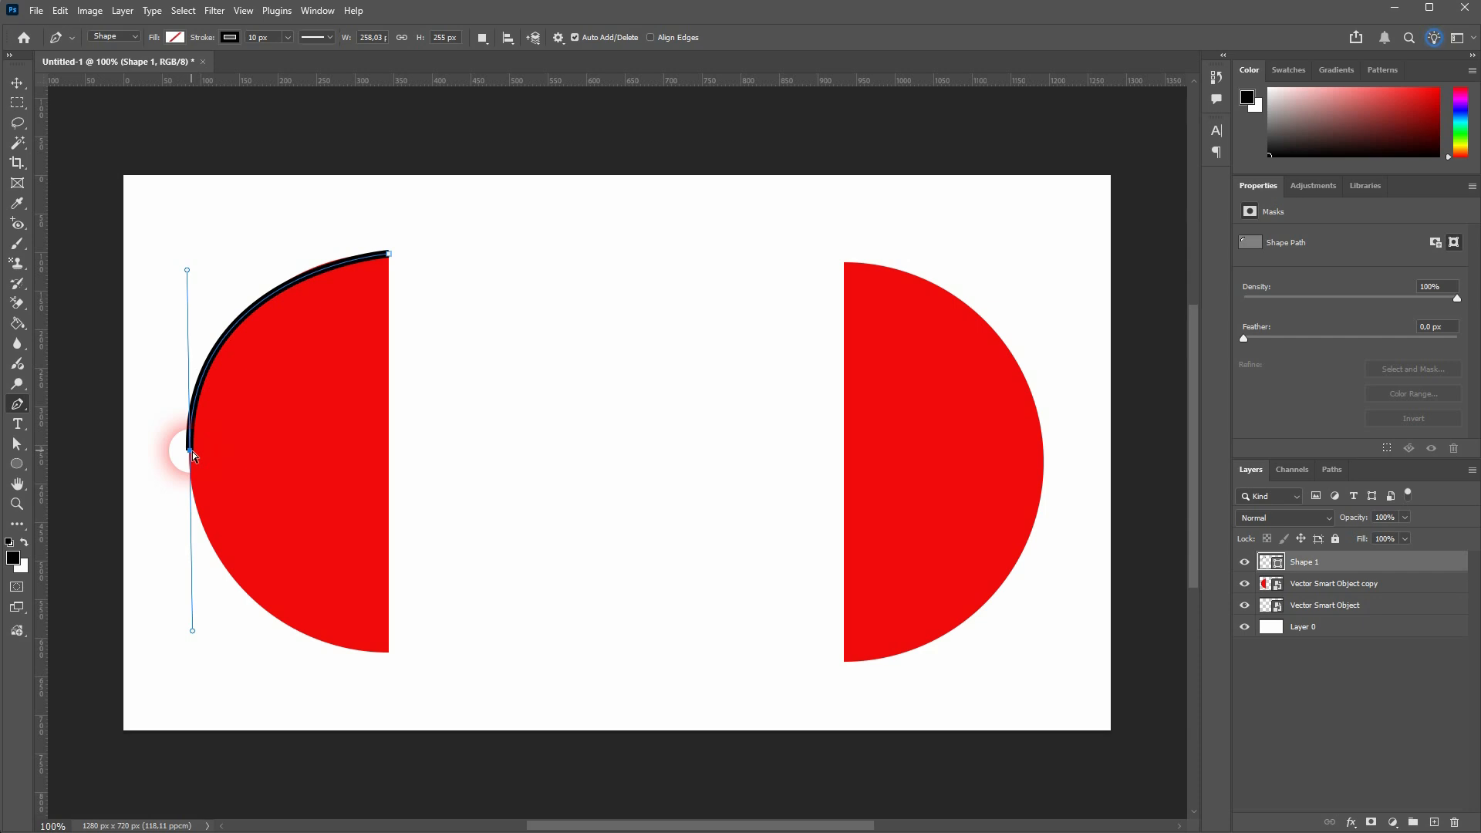
pyautogui.moveTo(187, 270); pyautogui.dragTo(192, 258)
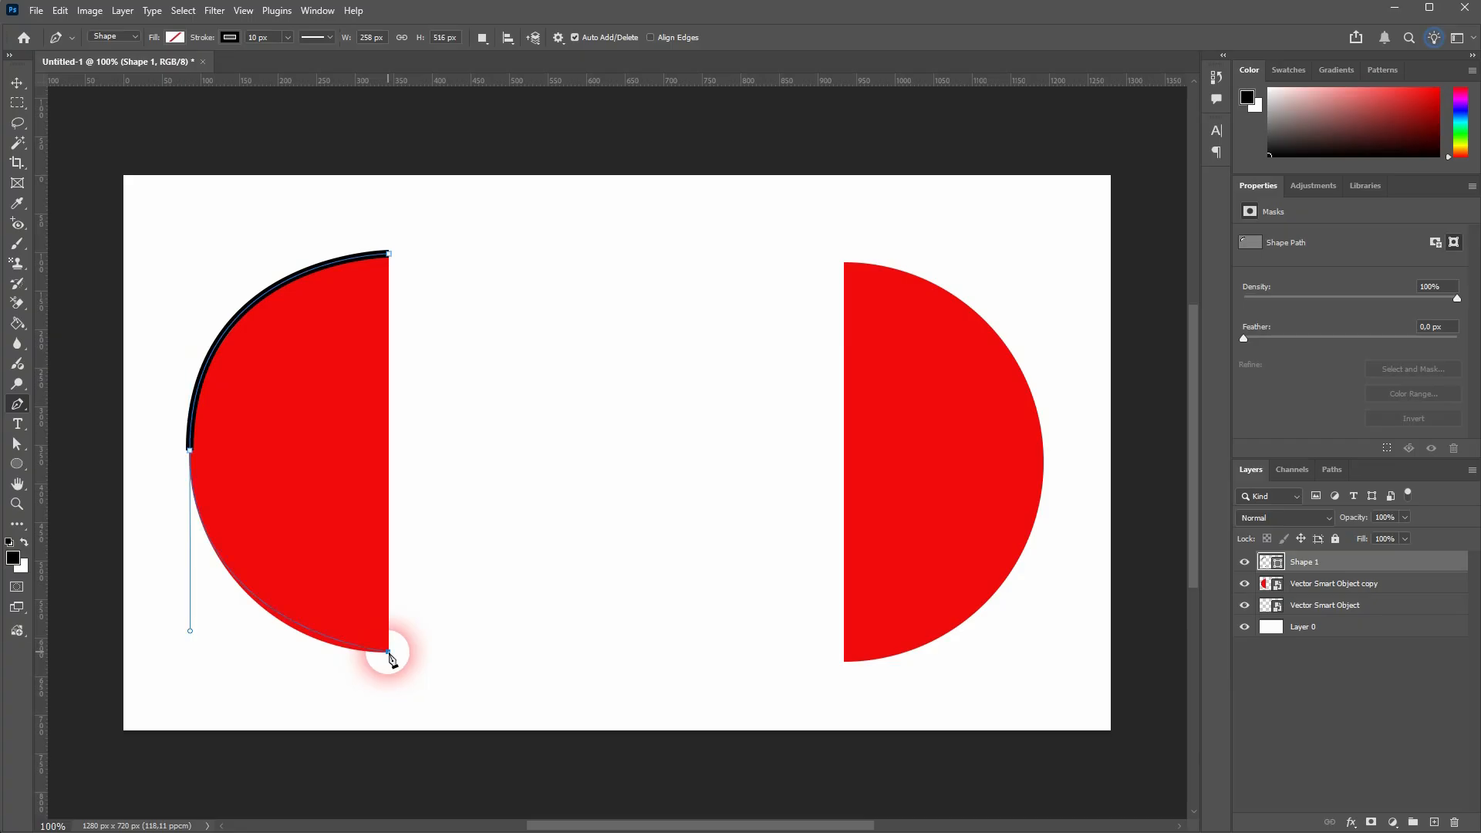
pyautogui.moveTo(389, 655)
pyautogui.mouseDown()
pyautogui.moveTo(440, 653)
pyautogui.moveTo(426, 658)
pyautogui.mouseUp()
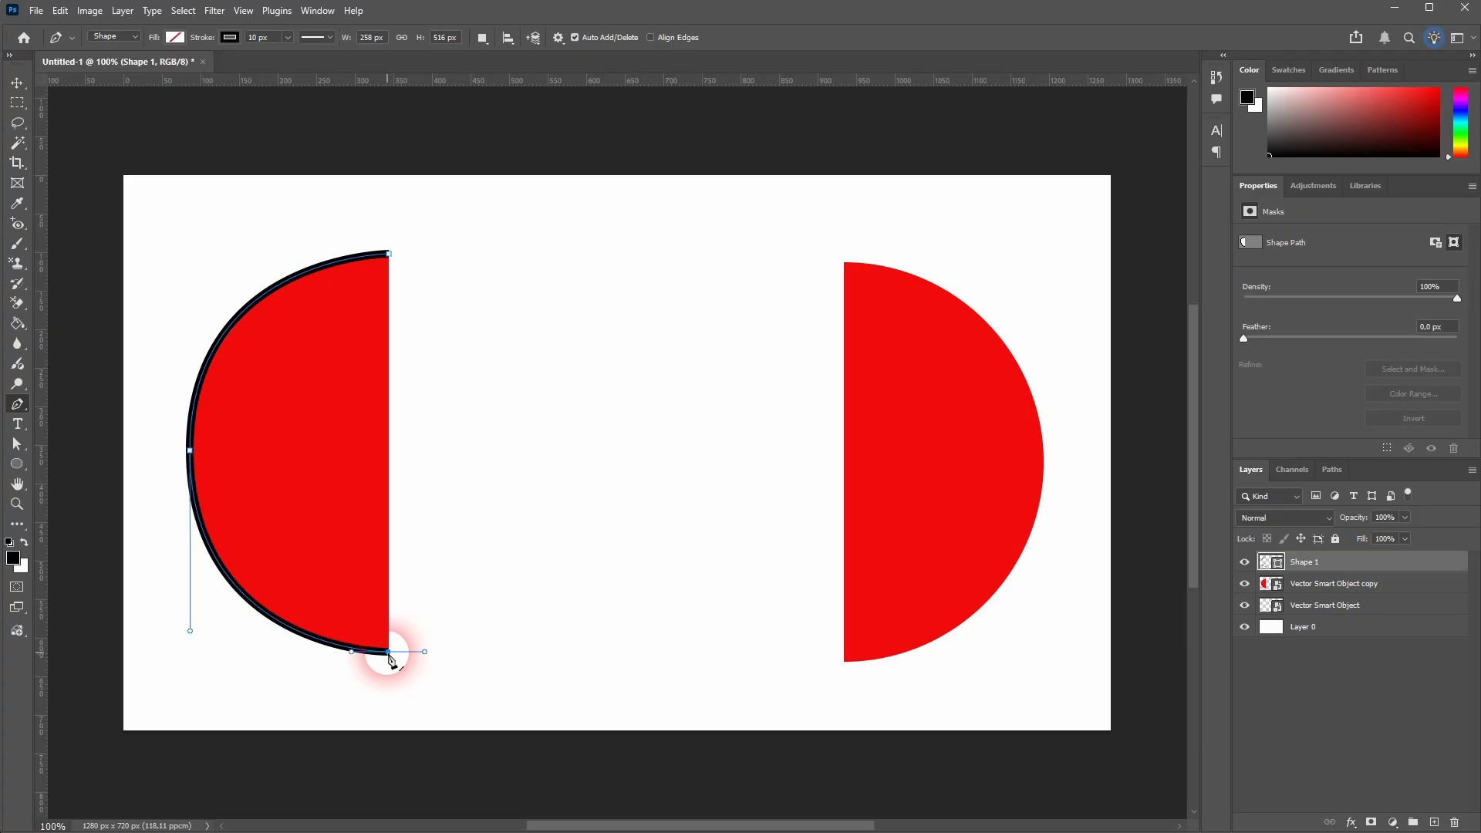
pyautogui.click(389, 256)
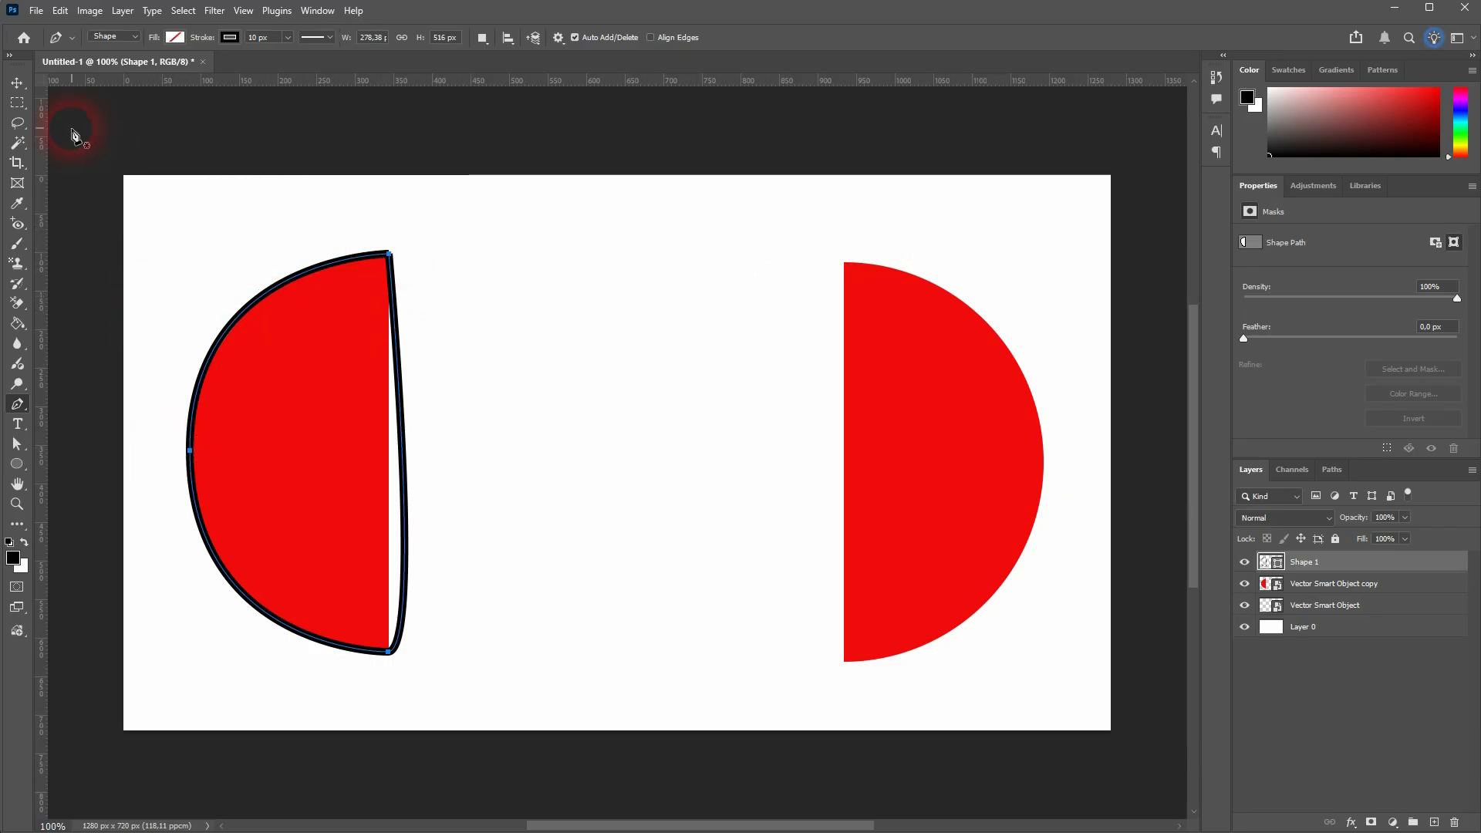
# Align both direction handles of the outline's leftmost anchor vertically with the Direct Selection tool.
pyautogui.moveTo(20, 445); pyautogui.dragTo(94, 460)
pyautogui.moveTo(477, 190); pyautogui.dragTo(390, 289)
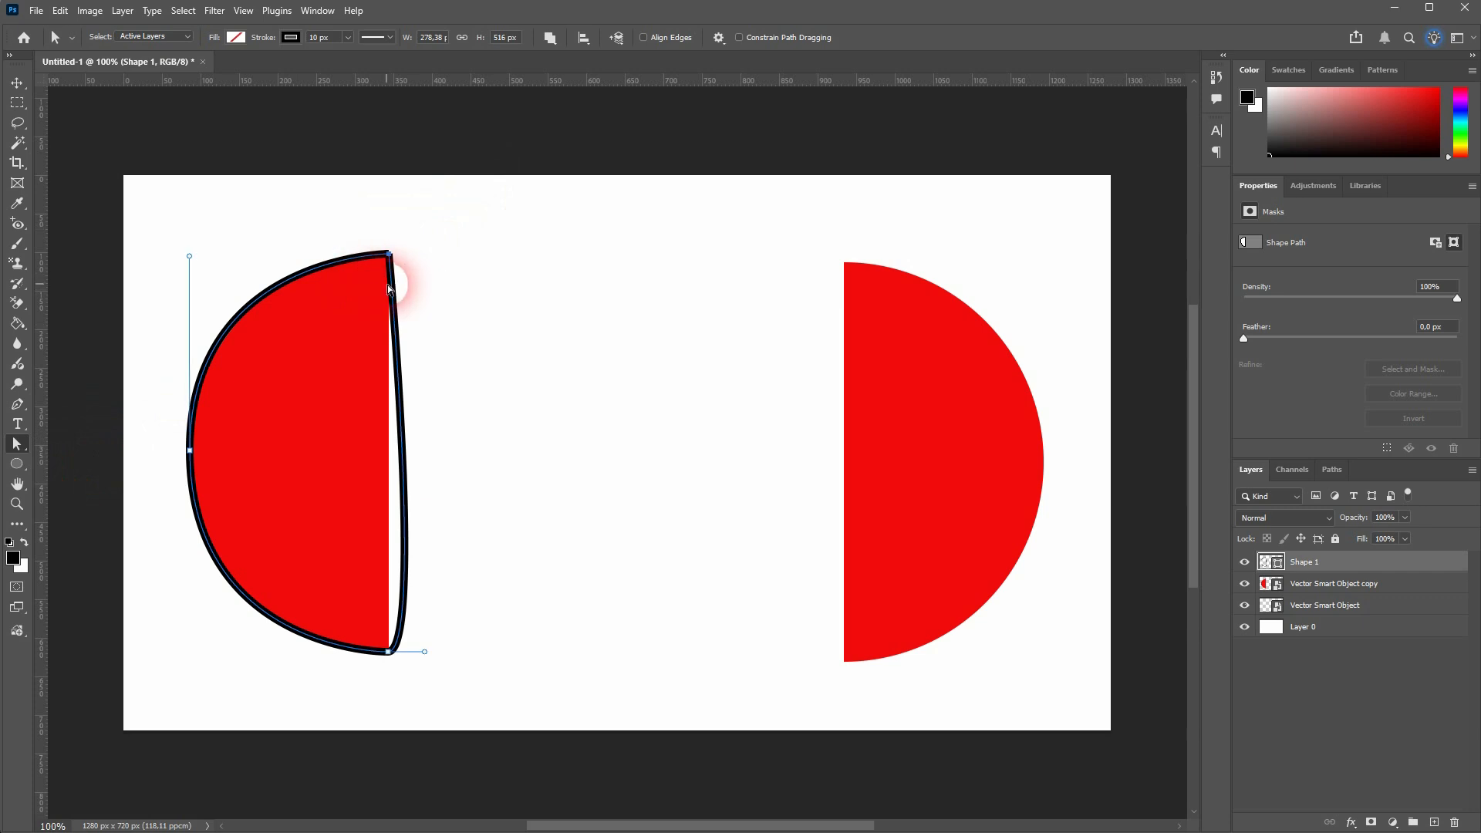
pyautogui.moveTo(189, 256)
pyautogui.mouseDown()
pyautogui.moveTo(198, 231)
pyautogui.moveTo(188, 277)
pyautogui.moveTo(201, 222)
pyautogui.moveTo(190, 256)
pyautogui.mouseUp()
pyautogui.moveTo(190, 631)
pyautogui.mouseDown()
pyautogui.moveTo(190, 616)
pyautogui.moveTo(188, 632)
pyautogui.mouseUp()
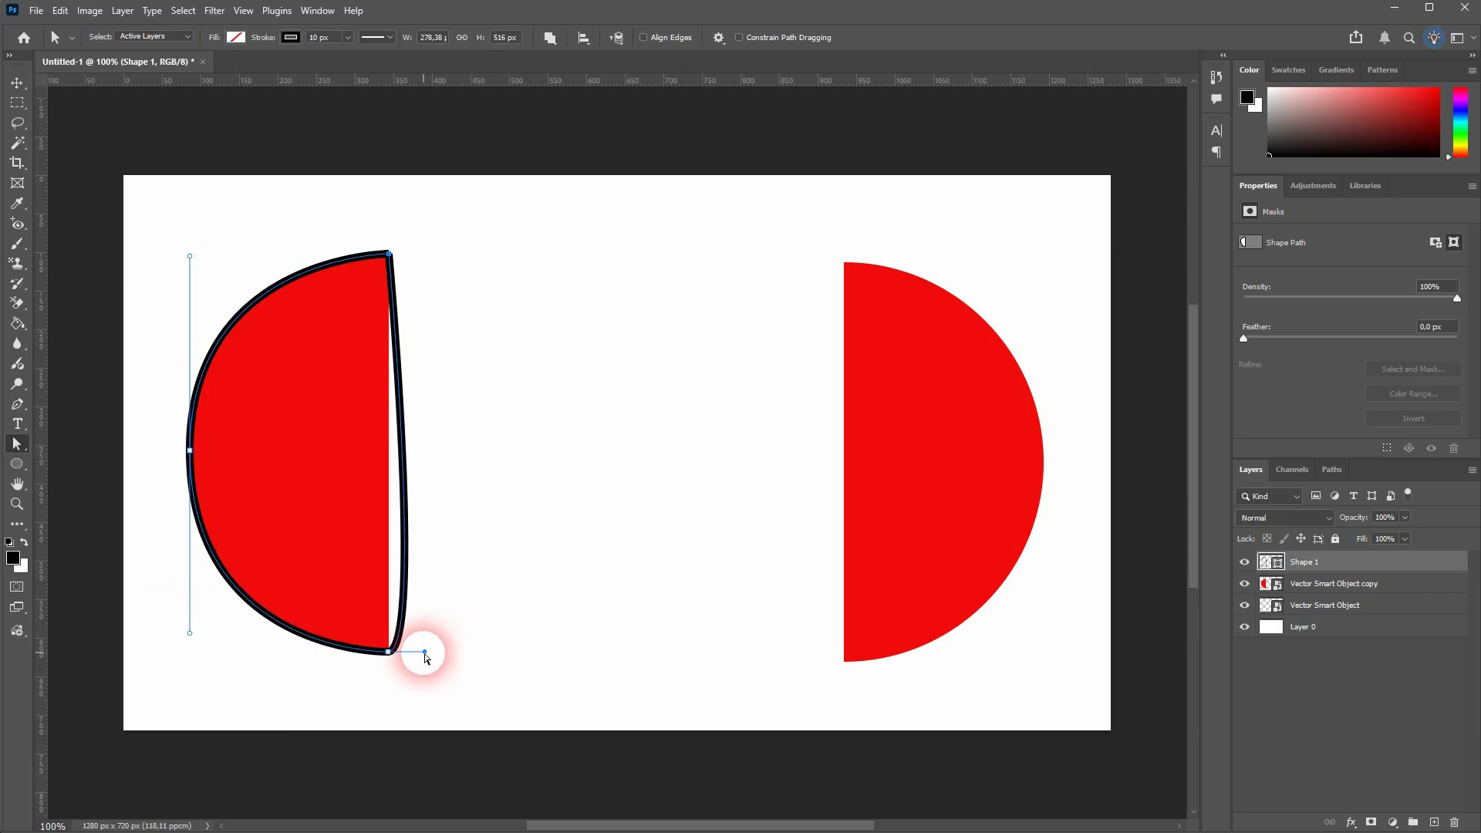
# Try to straighten the outline's flat edge by rotating the bottom corner's linked direction handles with the Direct Selection tool.
pyautogui.moveTo(362, 682)
pyautogui.mouseDown()
pyautogui.moveTo(416, 639)
pyautogui.moveTo(358, 661)
pyautogui.moveTo(389, 672)
pyautogui.mouseUp()
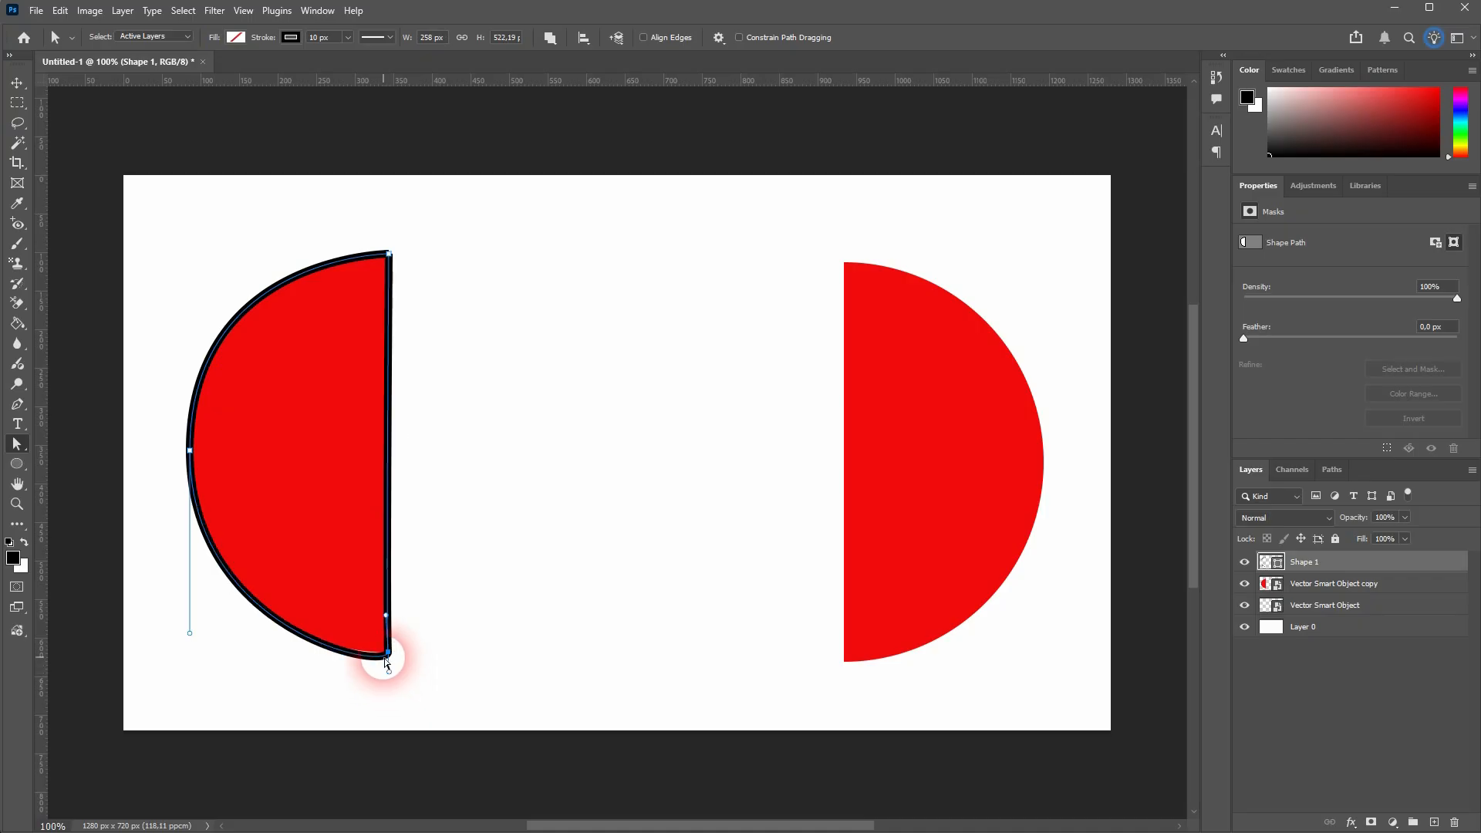
pyautogui.scroll(5, 383, 673)
pyautogui.scroll(3, 384, 677)
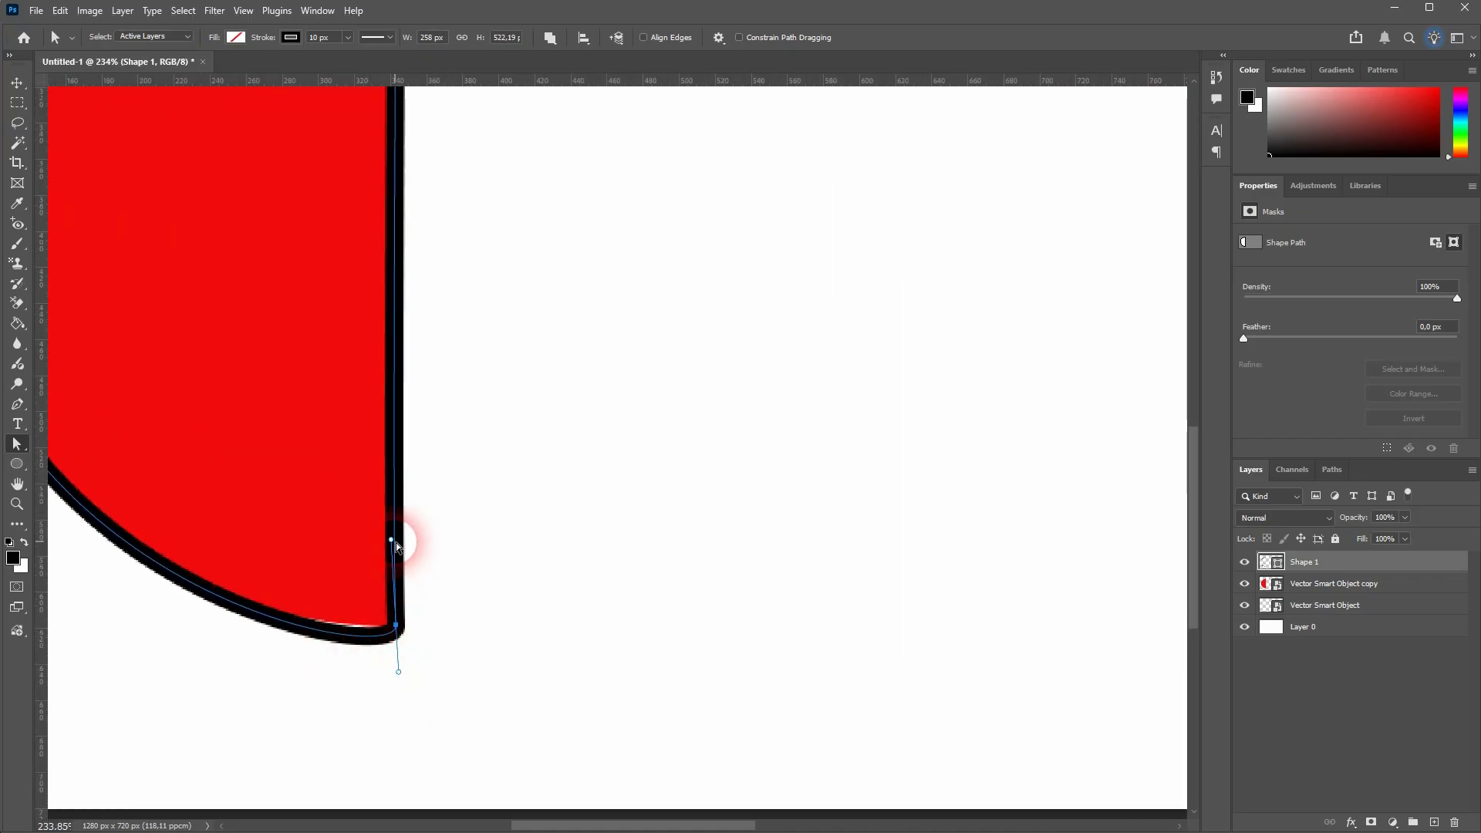
pyautogui.moveTo(393, 546); pyautogui.dragTo(398, 544)
pyautogui.moveTo(400, 676); pyautogui.dragTo(334, 634)
pyautogui.click(435, 518)
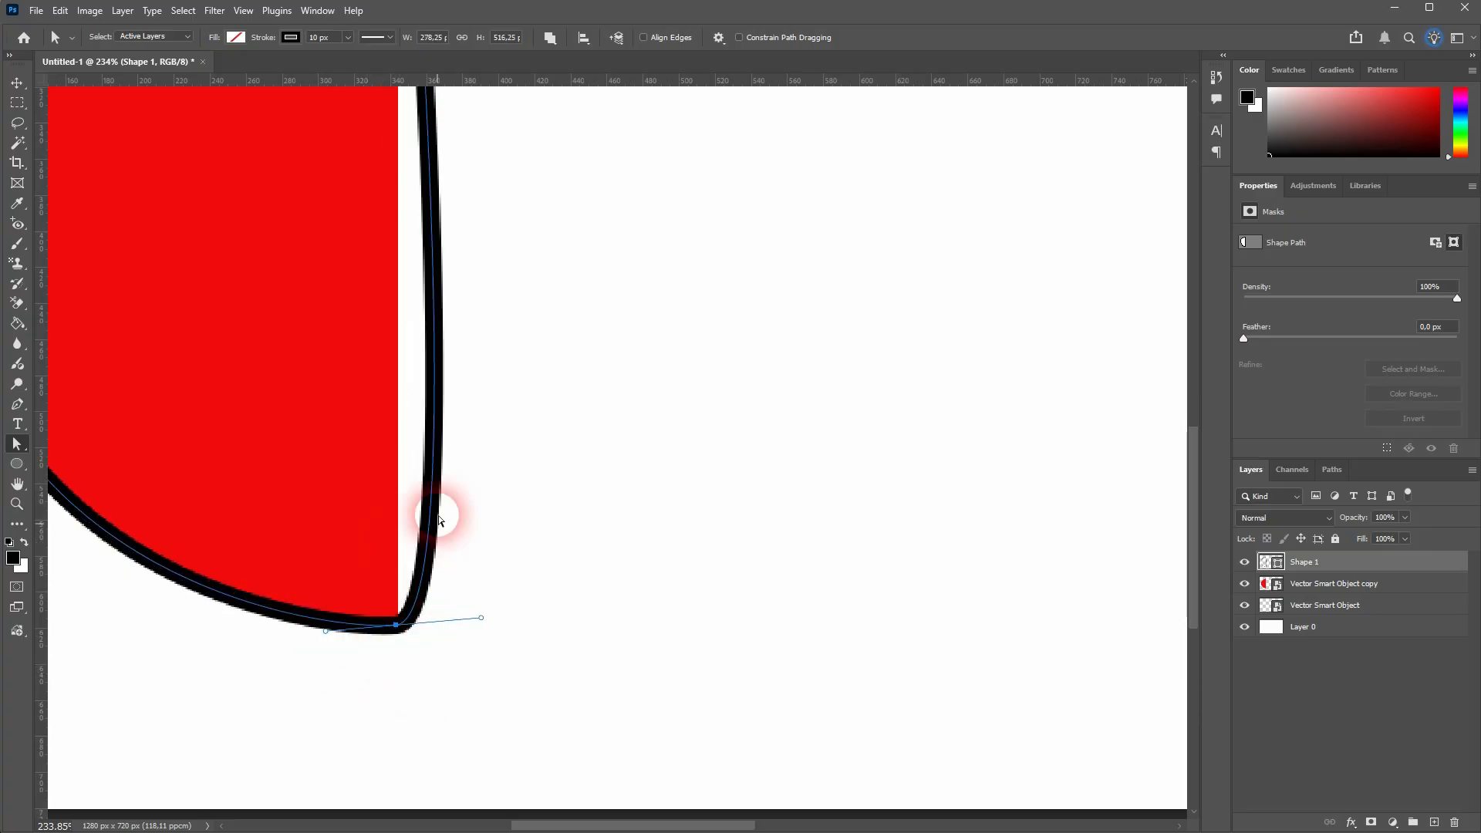
# Break the bottom corner's linked handles and swing the outer one vertically so the outline follows the half circle's flat edge.
pyautogui.hotkey('ctrl', '+')
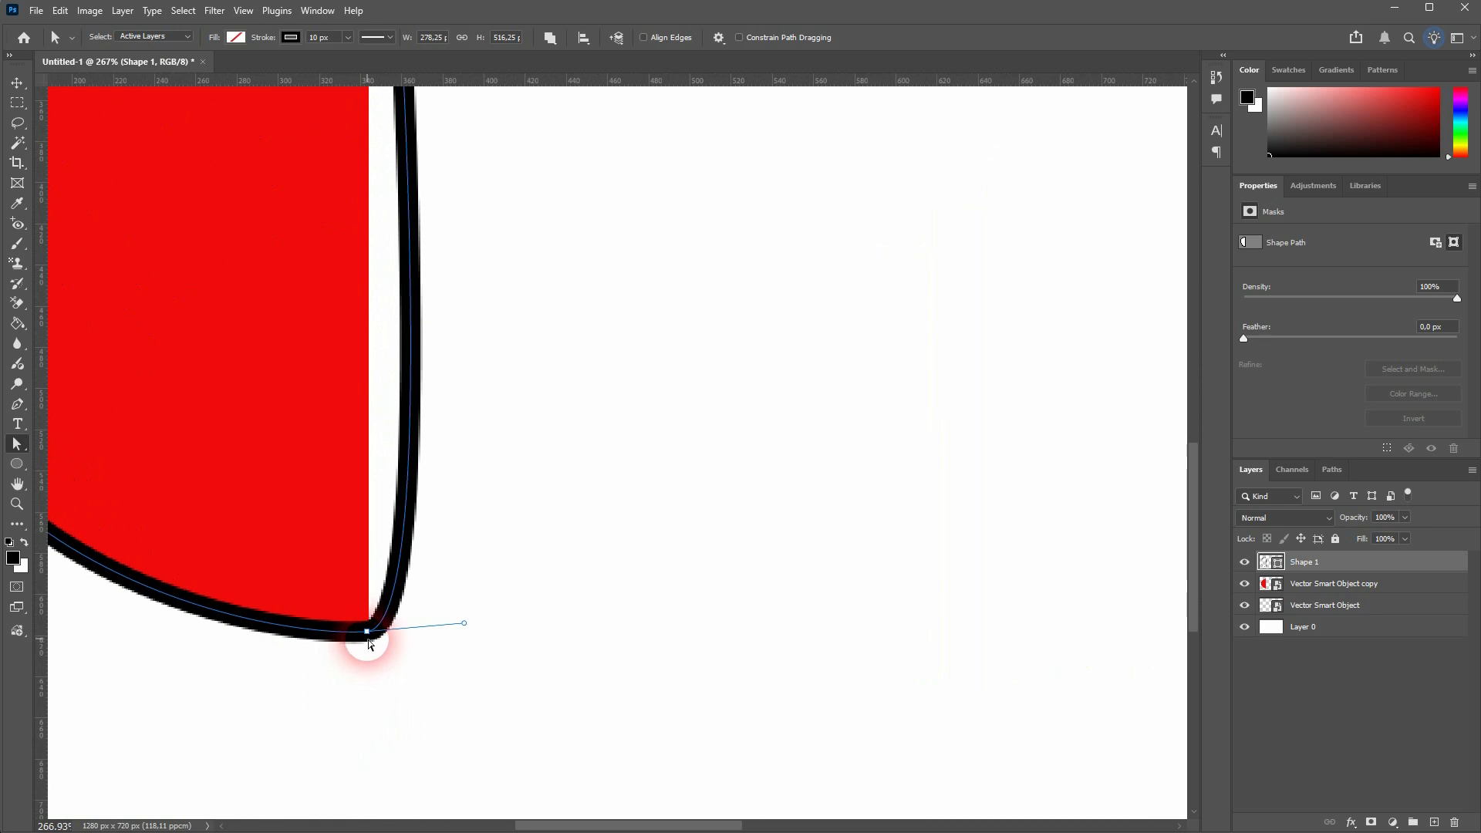
pyautogui.click(440, 637)
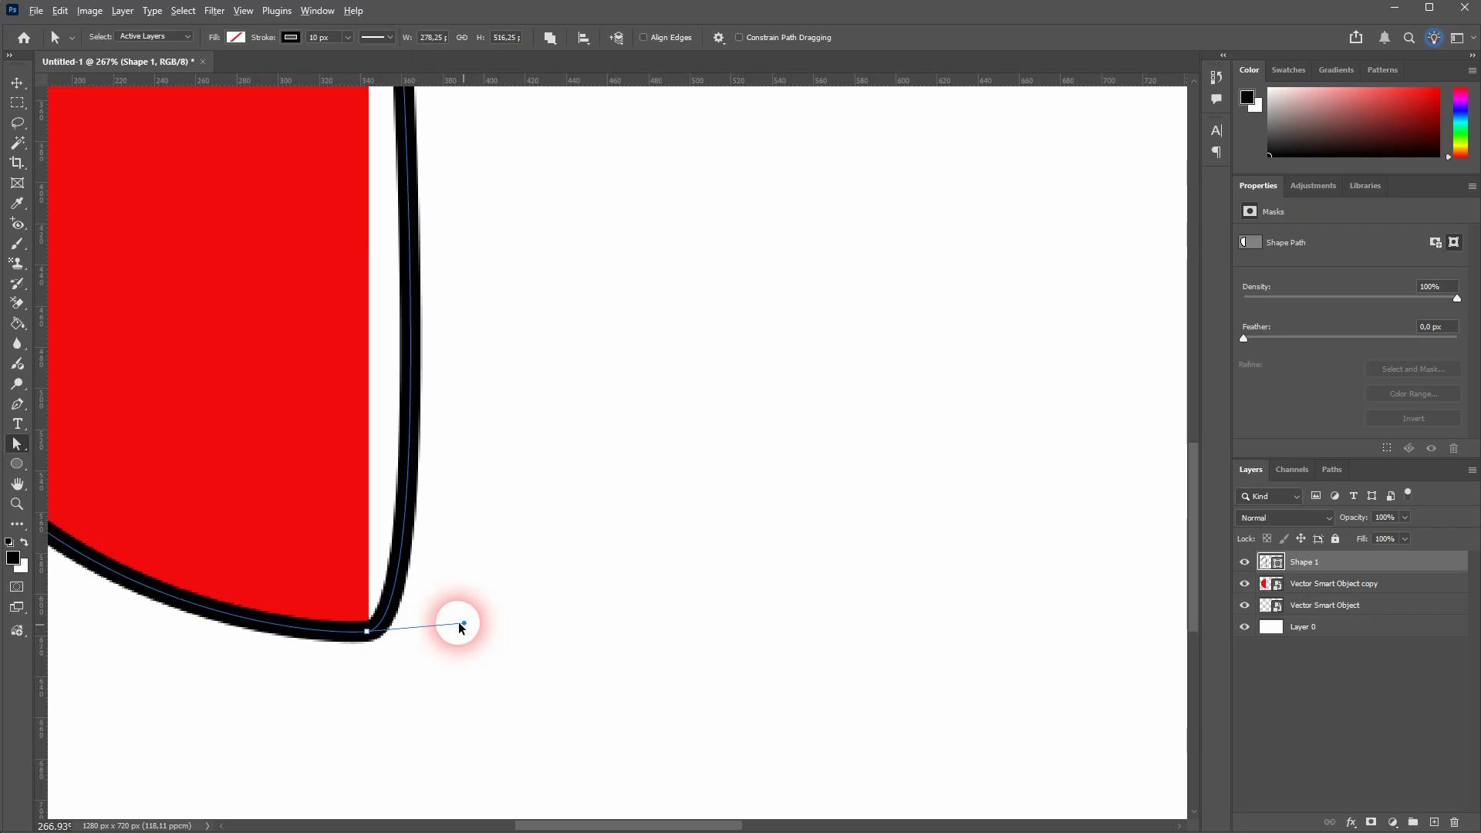
pyautogui.click(17, 404)
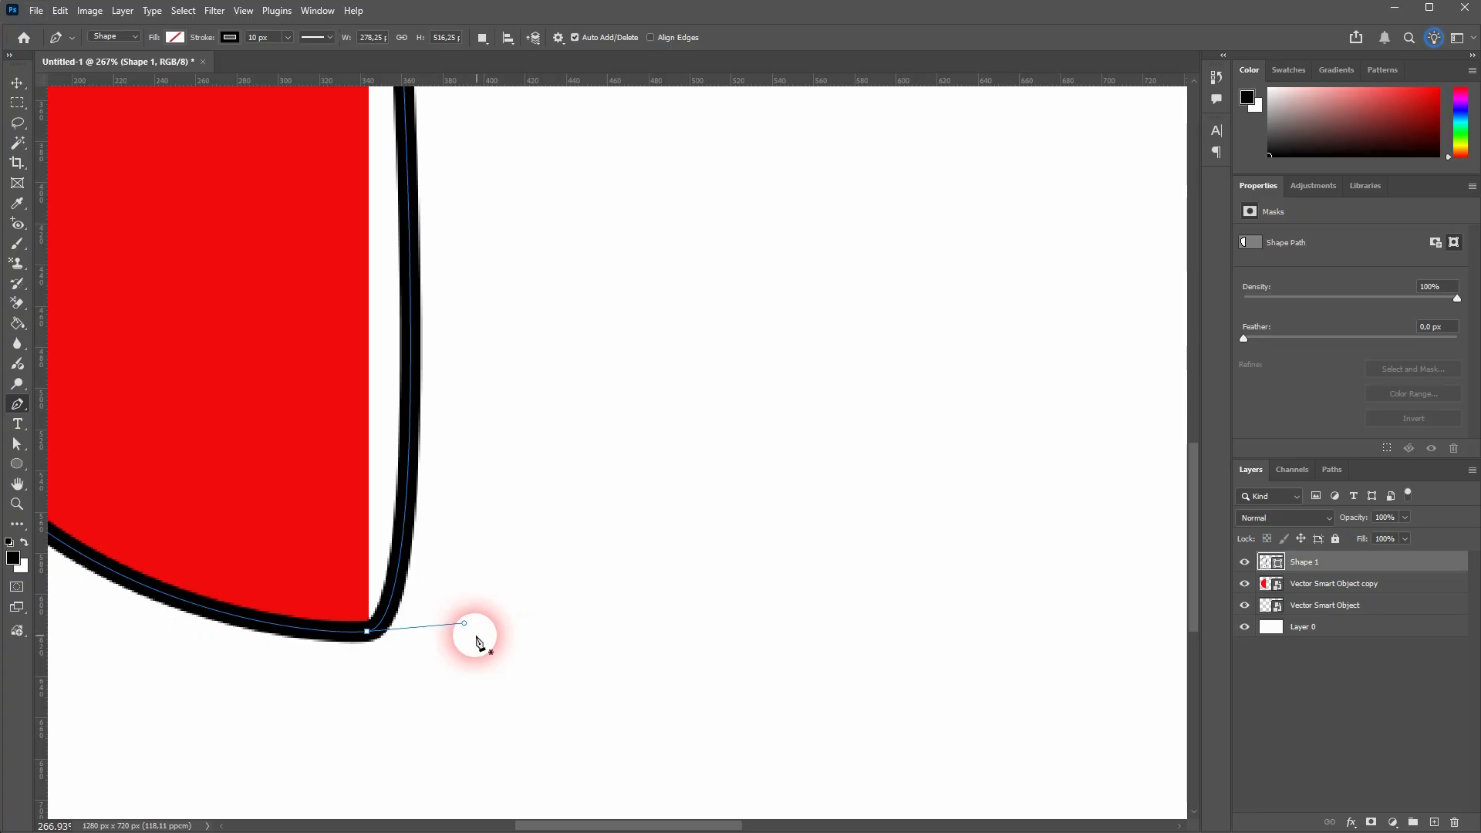
pyautogui.moveTo(464, 623); pyautogui.dragTo(374, 555)
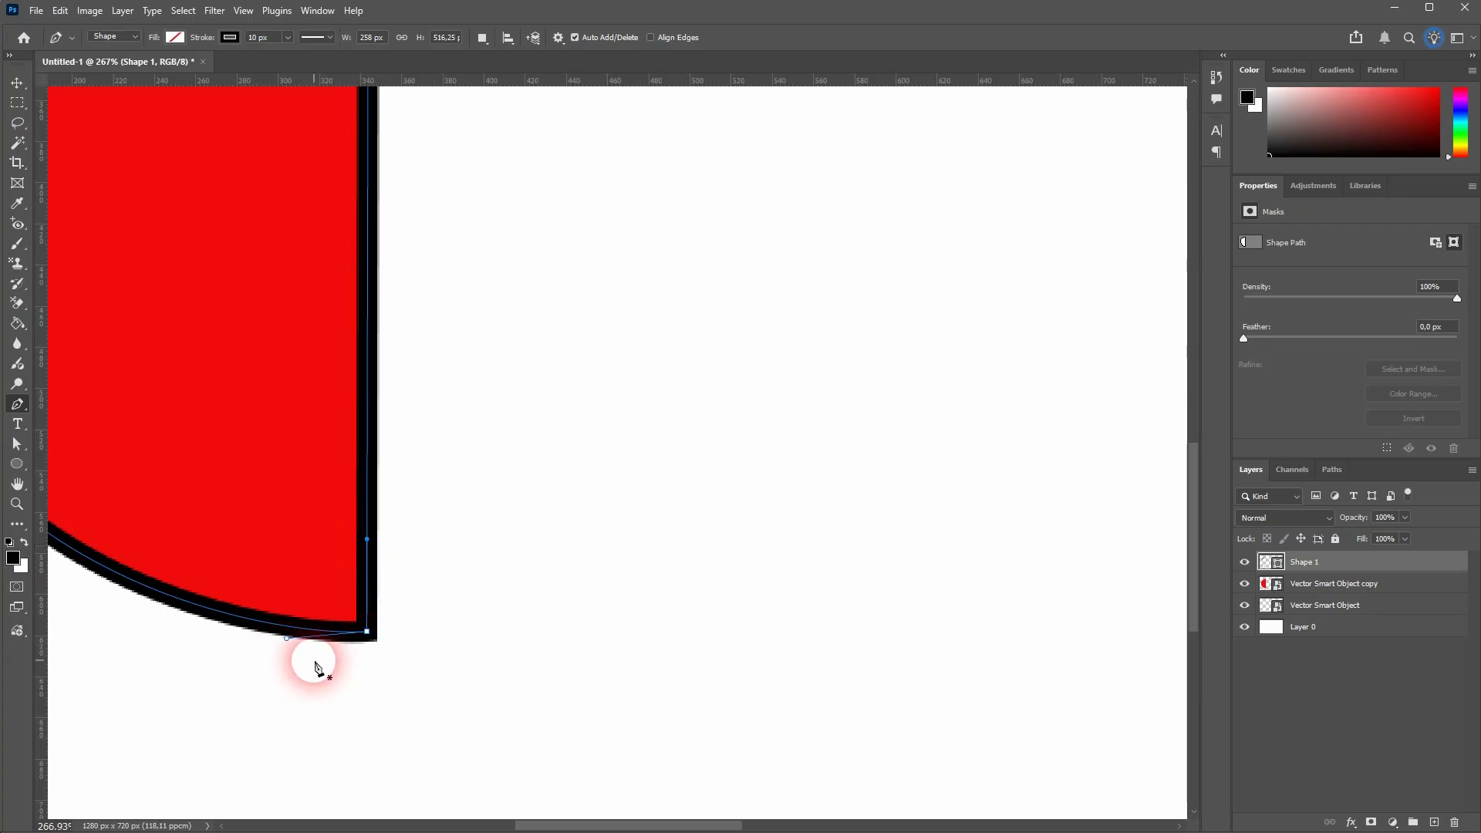
# Draw a closed freeform practice shape of curves and corners with the Pen tool, about 190 by 141 px, beside the left half circle.
pyautogui.rightClick(16, 409)
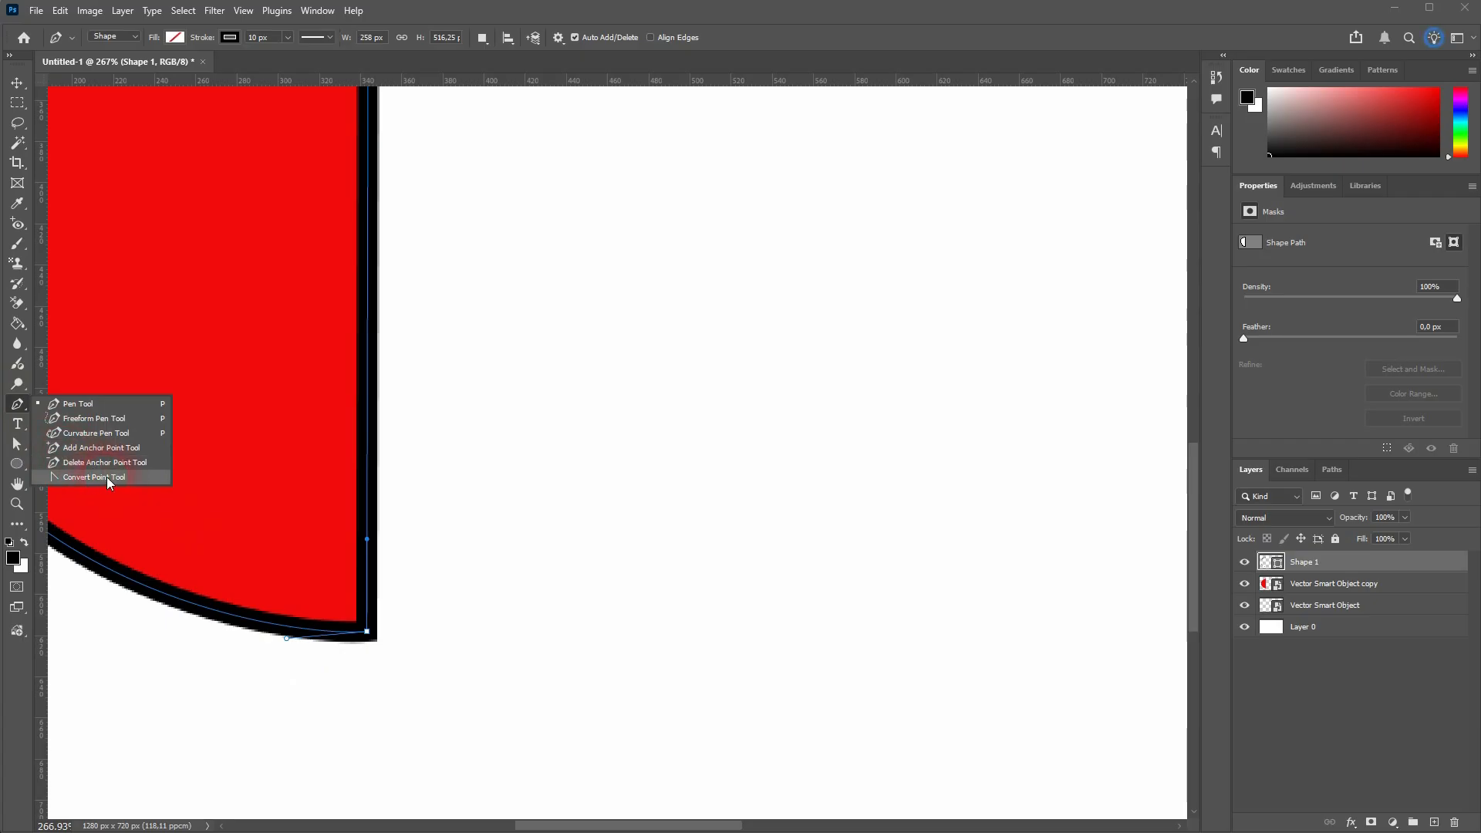
pyautogui.click(77, 404)
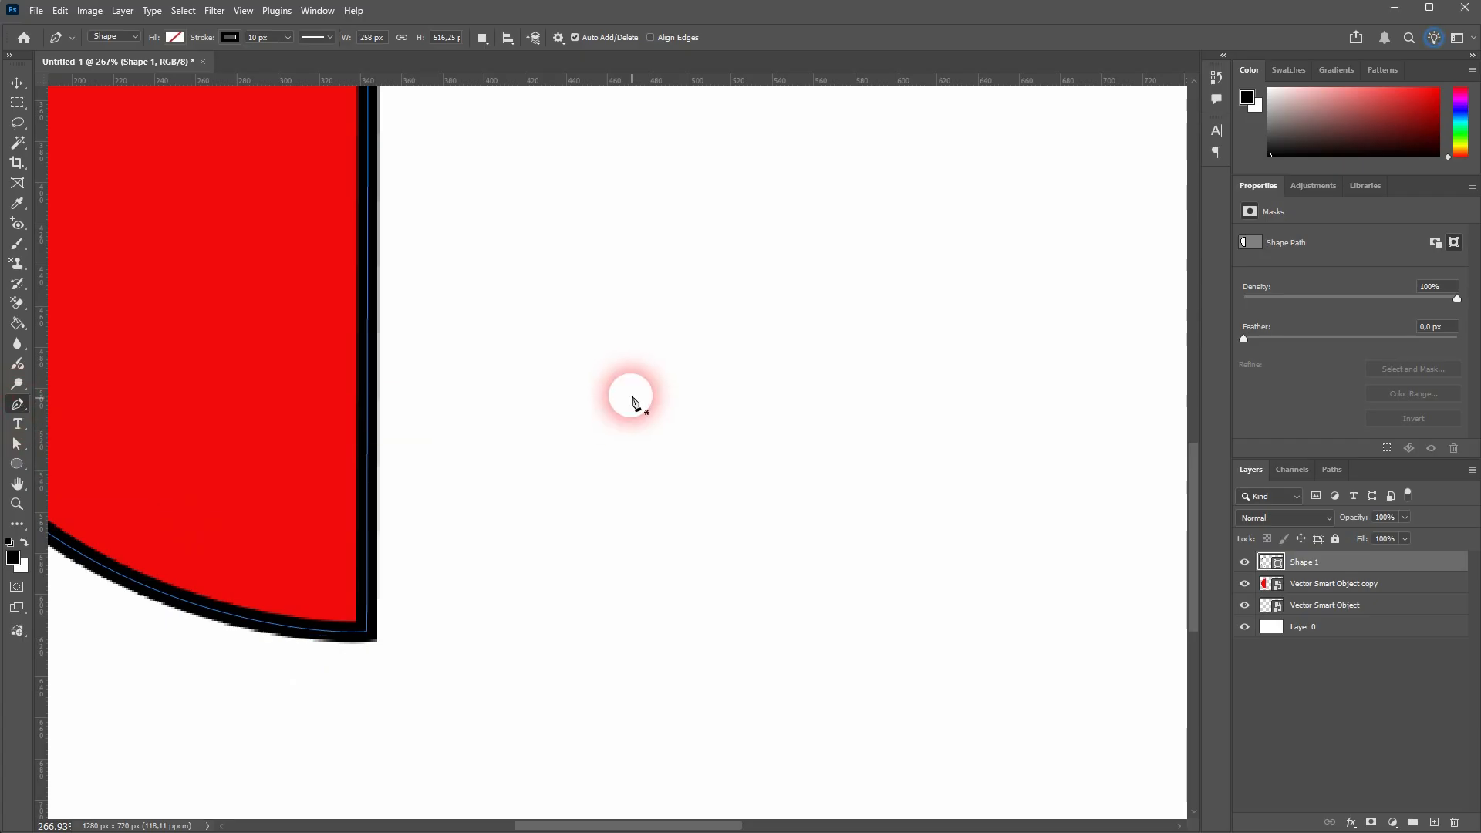
pyautogui.click(630, 394)
pyautogui.moveTo(809, 310); pyautogui.dragTo(880, 356)
pyautogui.moveTo(927, 426); pyautogui.dragTo(1027, 415)
pyautogui.click(998, 542)
pyautogui.click(795, 590)
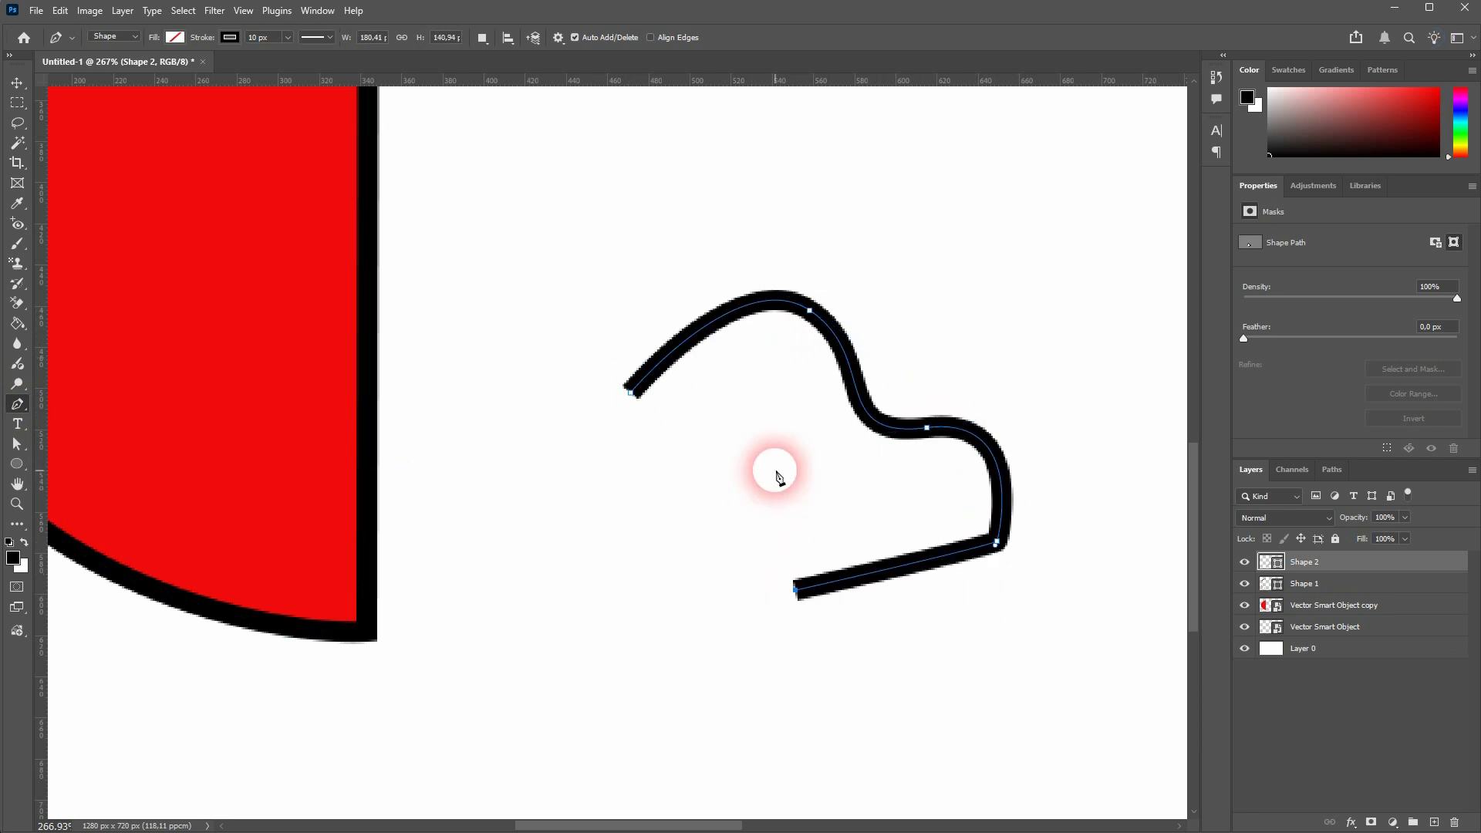
pyautogui.moveTo(775, 469); pyautogui.dragTo(735, 405)
pyautogui.click(612, 545)
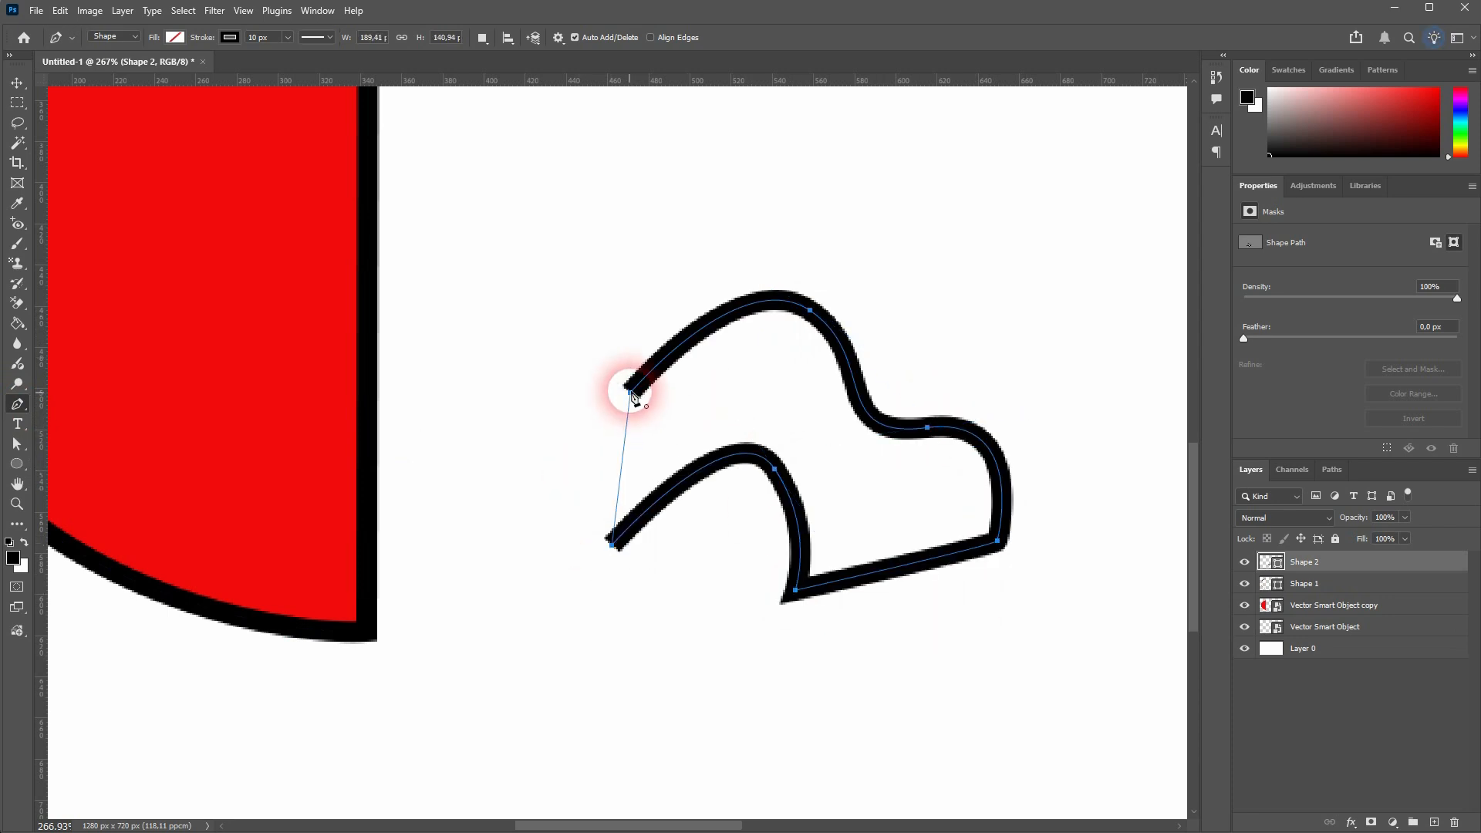
pyautogui.moveTo(630, 392); pyautogui.dragTo(661, 305)
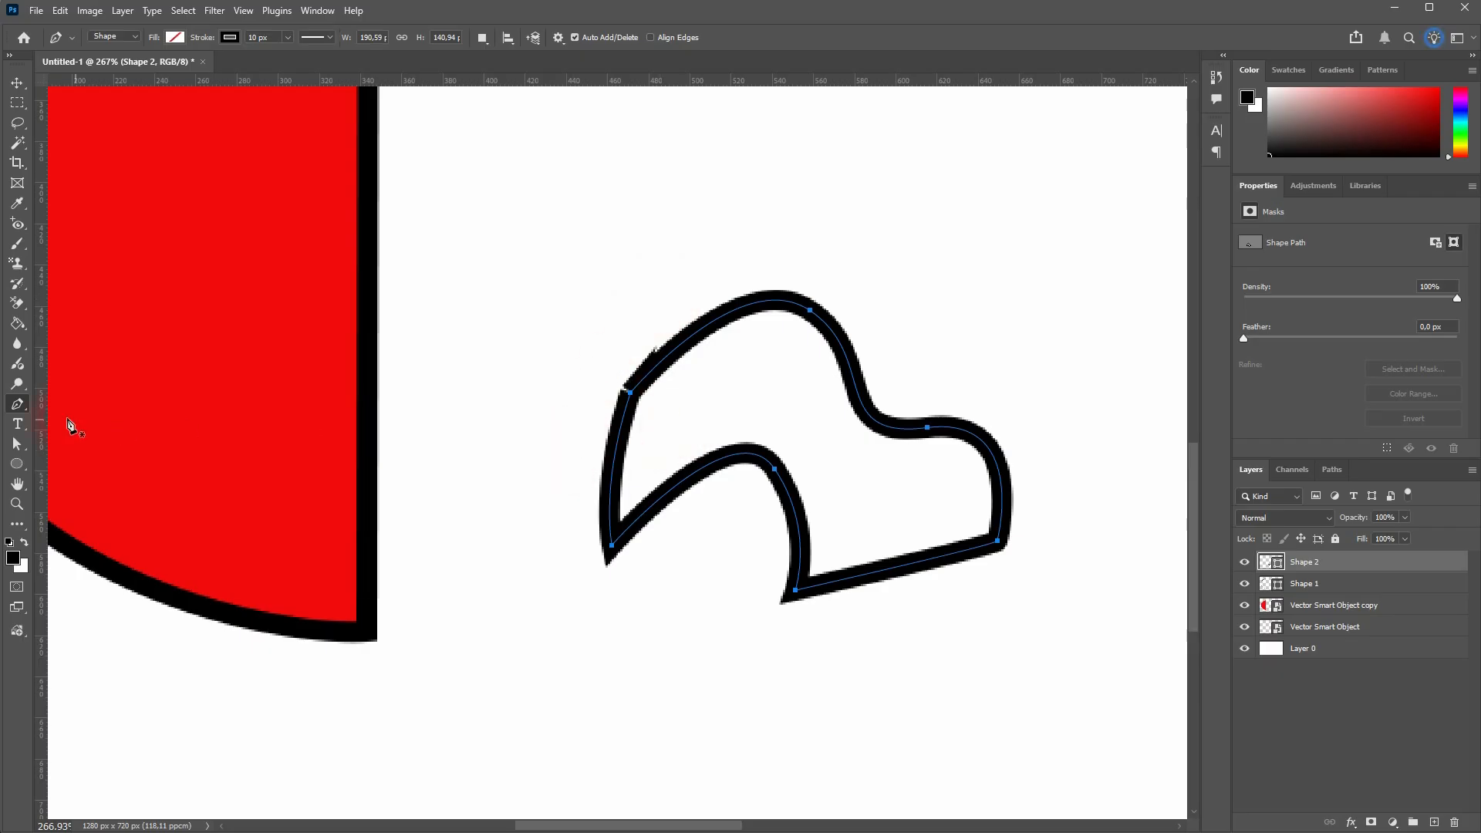
# Reshape the practice shape's lower inner curve by moving its linked direction handles with the Direct Selection tool.
pyautogui.click(17, 445)
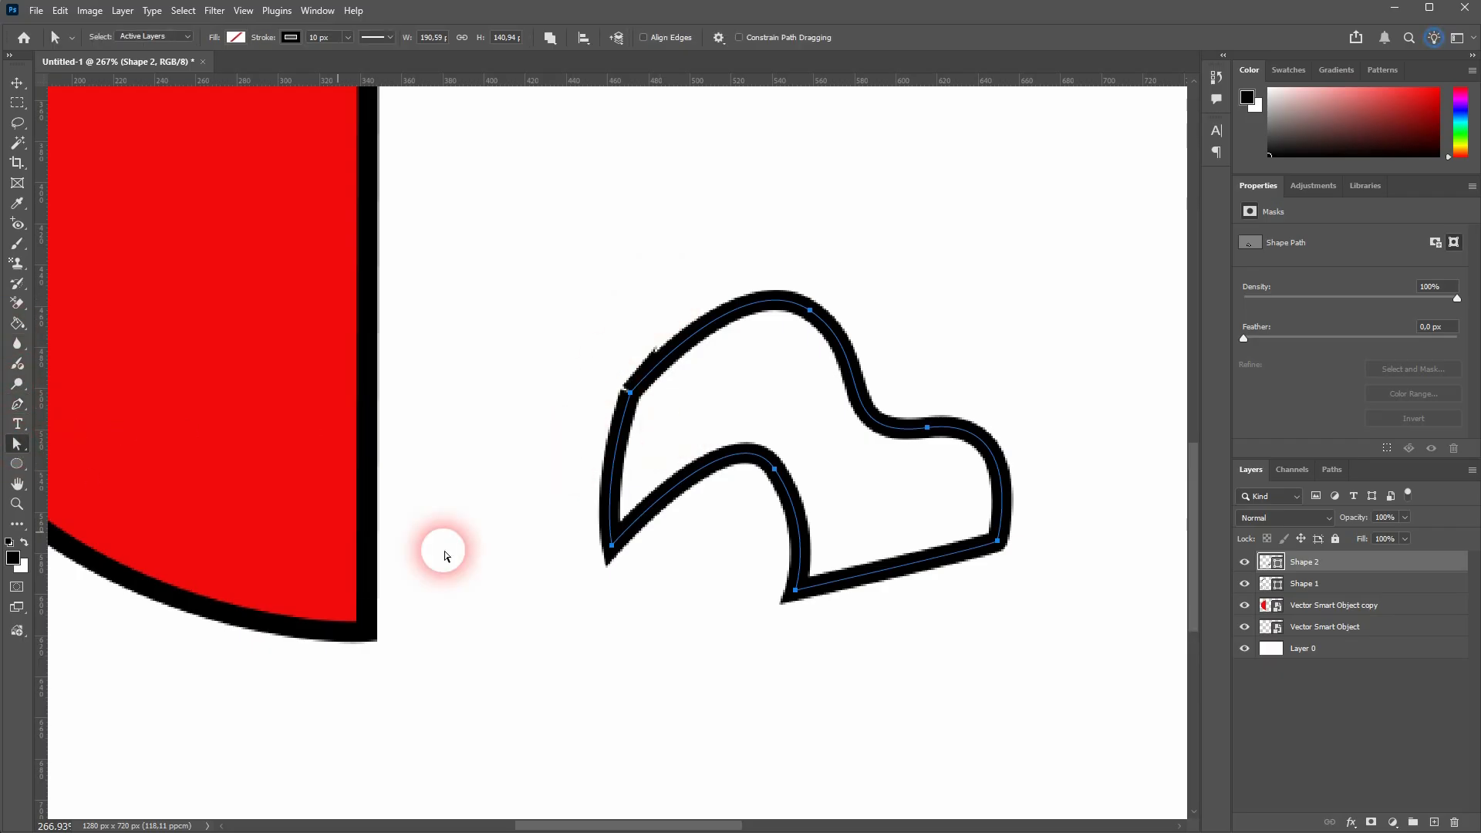
pyautogui.click(690, 521)
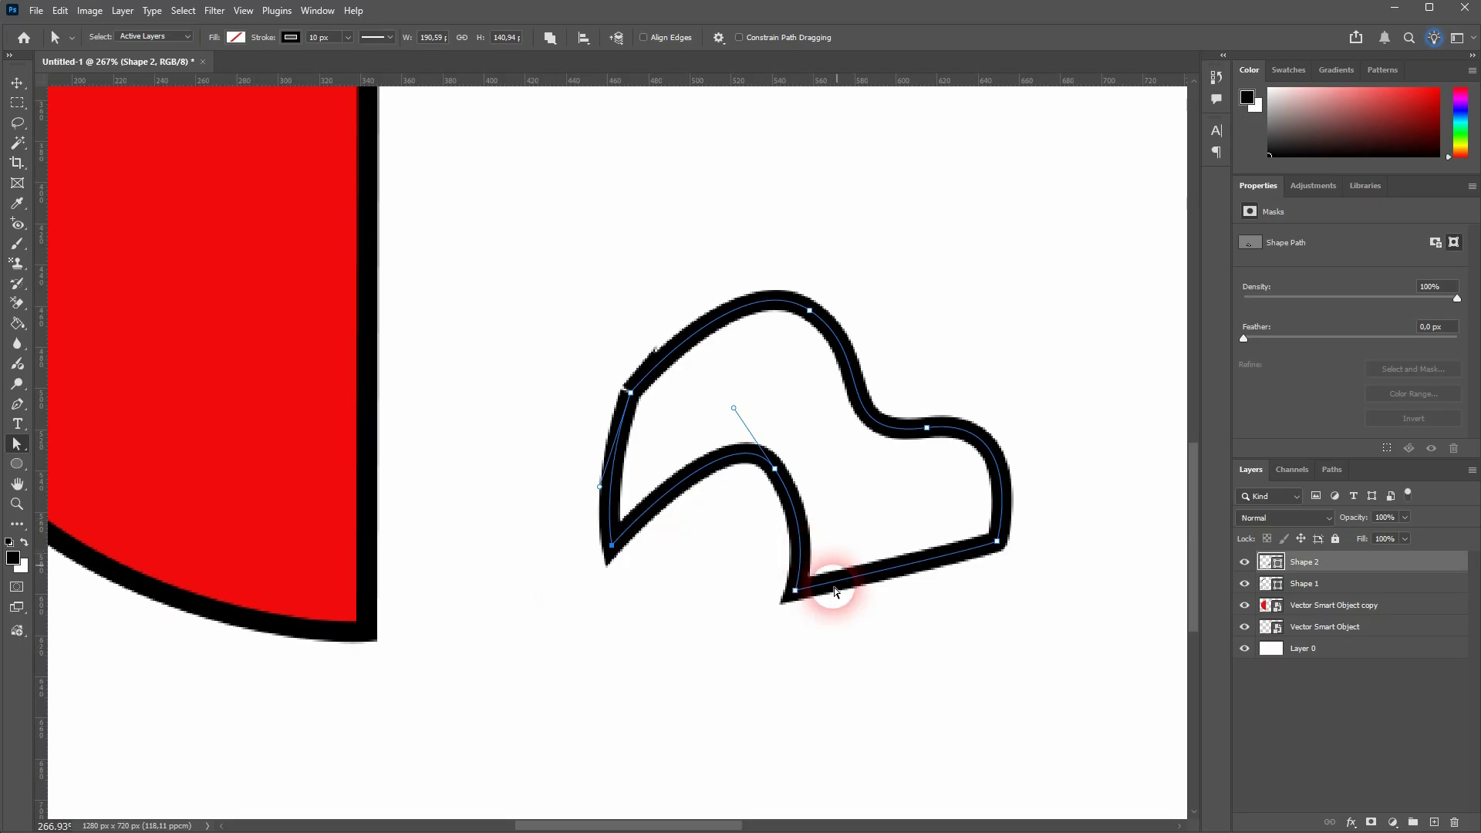
pyautogui.moveTo(745, 629); pyautogui.dragTo(868, 581)
pyautogui.moveTo(823, 529); pyautogui.dragTo(861, 501)
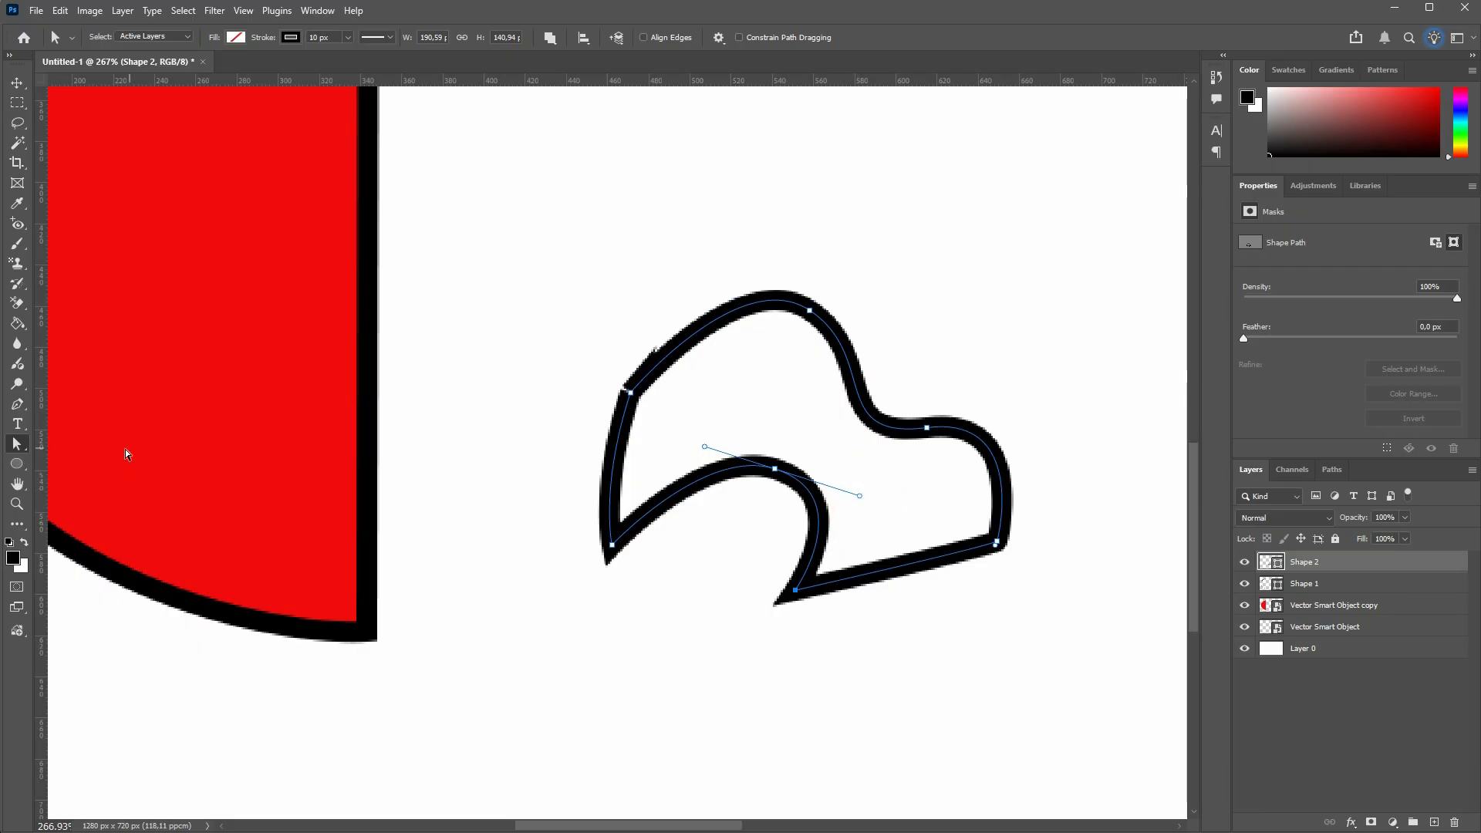
# Bend the practice shape's curves independently by moving single direction handles with the Convert Point tool.
pyautogui.moveTo(17, 403); pyautogui.dragTo(77, 479)
pyautogui.moveTo(860, 498)
pyautogui.mouseDown()
pyautogui.moveTo(793, 403)
pyautogui.moveTo(849, 522)
pyautogui.moveTo(742, 579)
pyautogui.mouseUp()
pyautogui.moveTo(709, 457)
pyautogui.mouseDown()
pyautogui.moveTo(793, 400)
pyautogui.moveTo(733, 386)
pyautogui.moveTo(693, 393)
pyautogui.moveTo(678, 420)
pyautogui.moveTo(734, 247)
pyautogui.moveTo(739, 270)
pyautogui.moveTo(687, 277)
pyautogui.moveTo(678, 331)
pyautogui.moveTo(695, 367)
pyautogui.moveTo(699, 220)
pyautogui.mouseUp()
pyautogui.moveTo(880, 357); pyautogui.dragTo(895, 265)
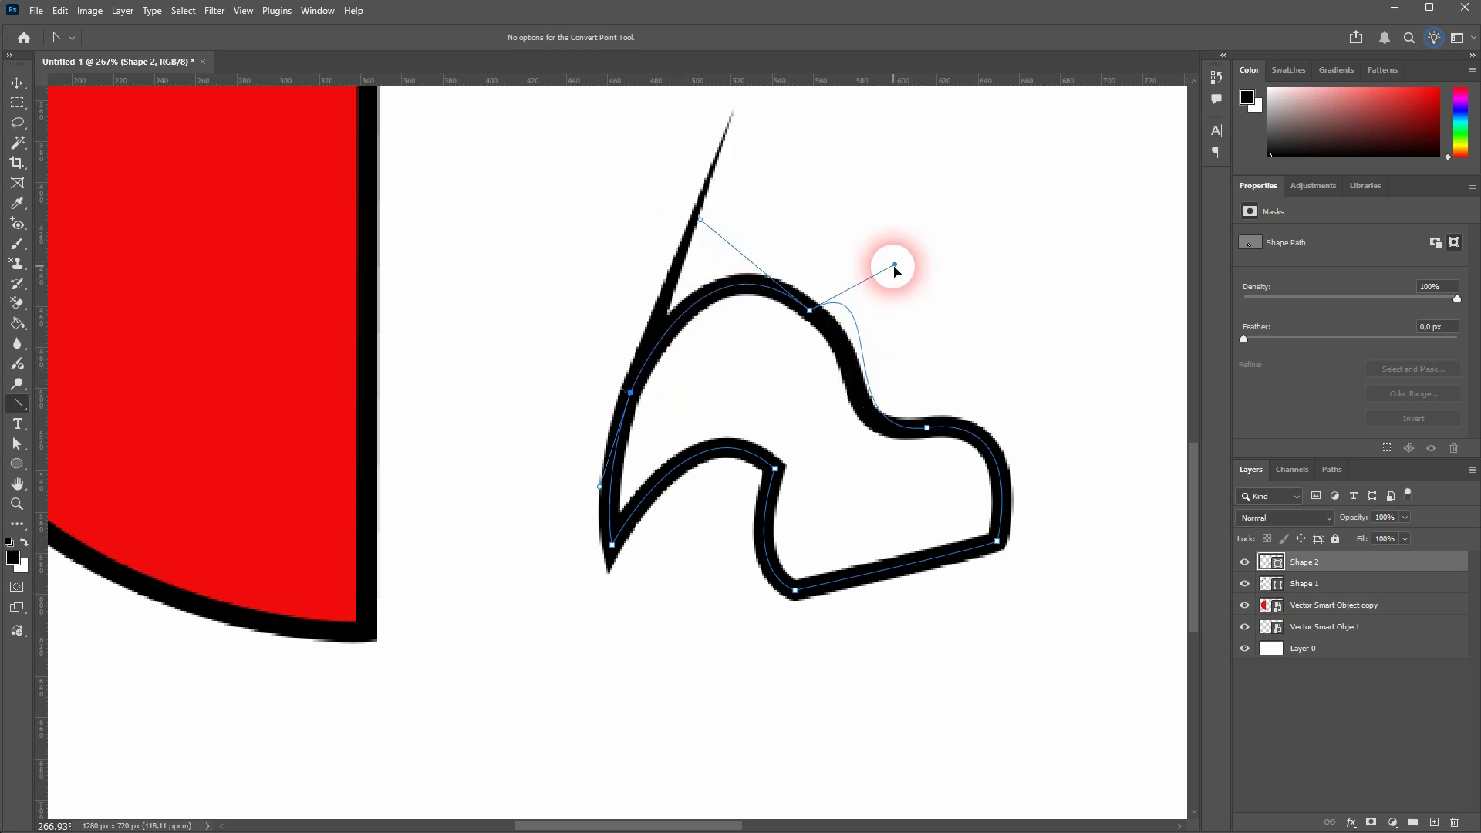
pyautogui.moveTo(700, 221); pyautogui.dragTo(718, 374)
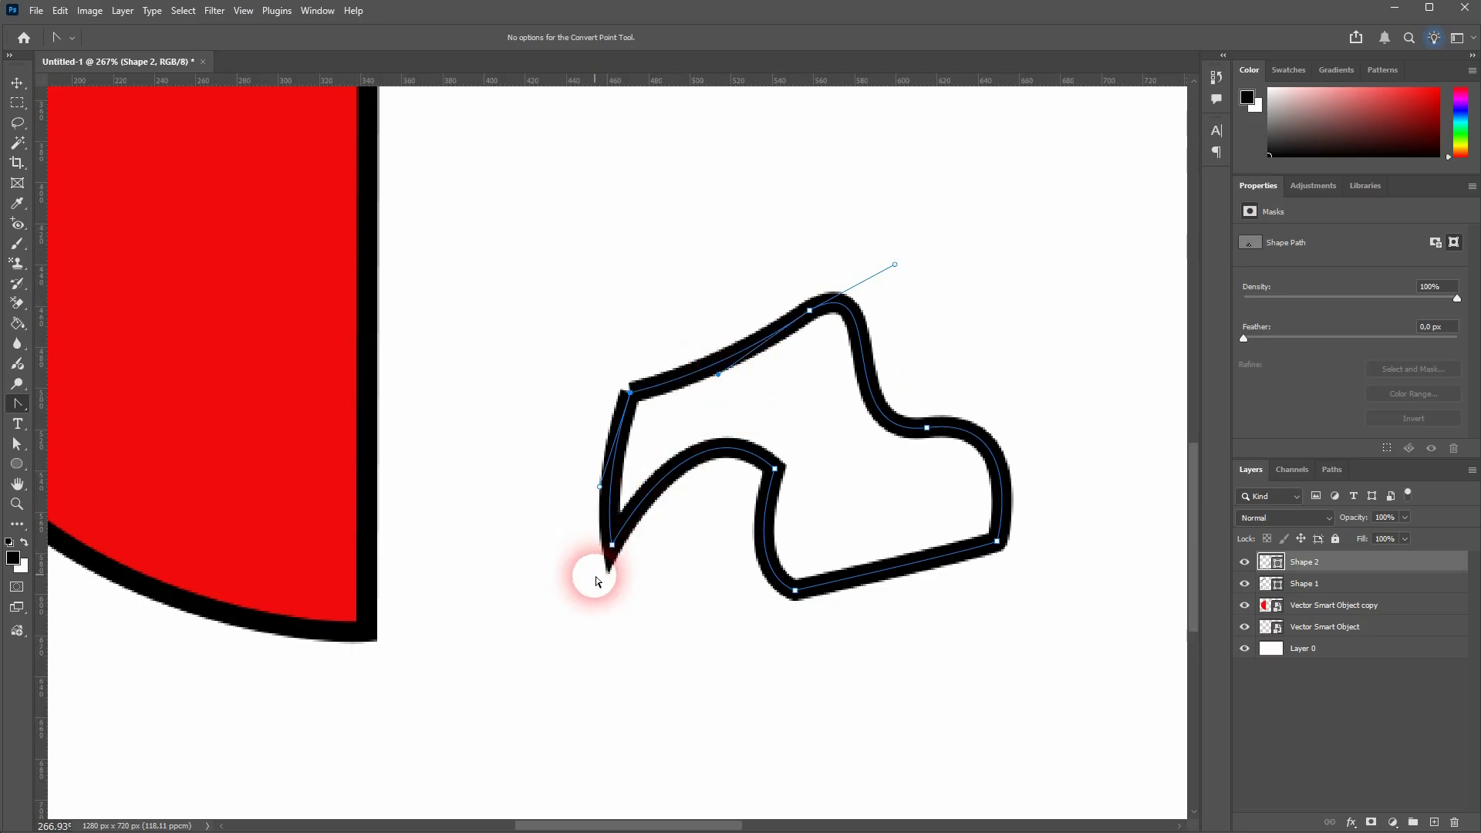
pyautogui.click(612, 546)
pyautogui.moveTo(600, 488); pyautogui.dragTo(530, 419)
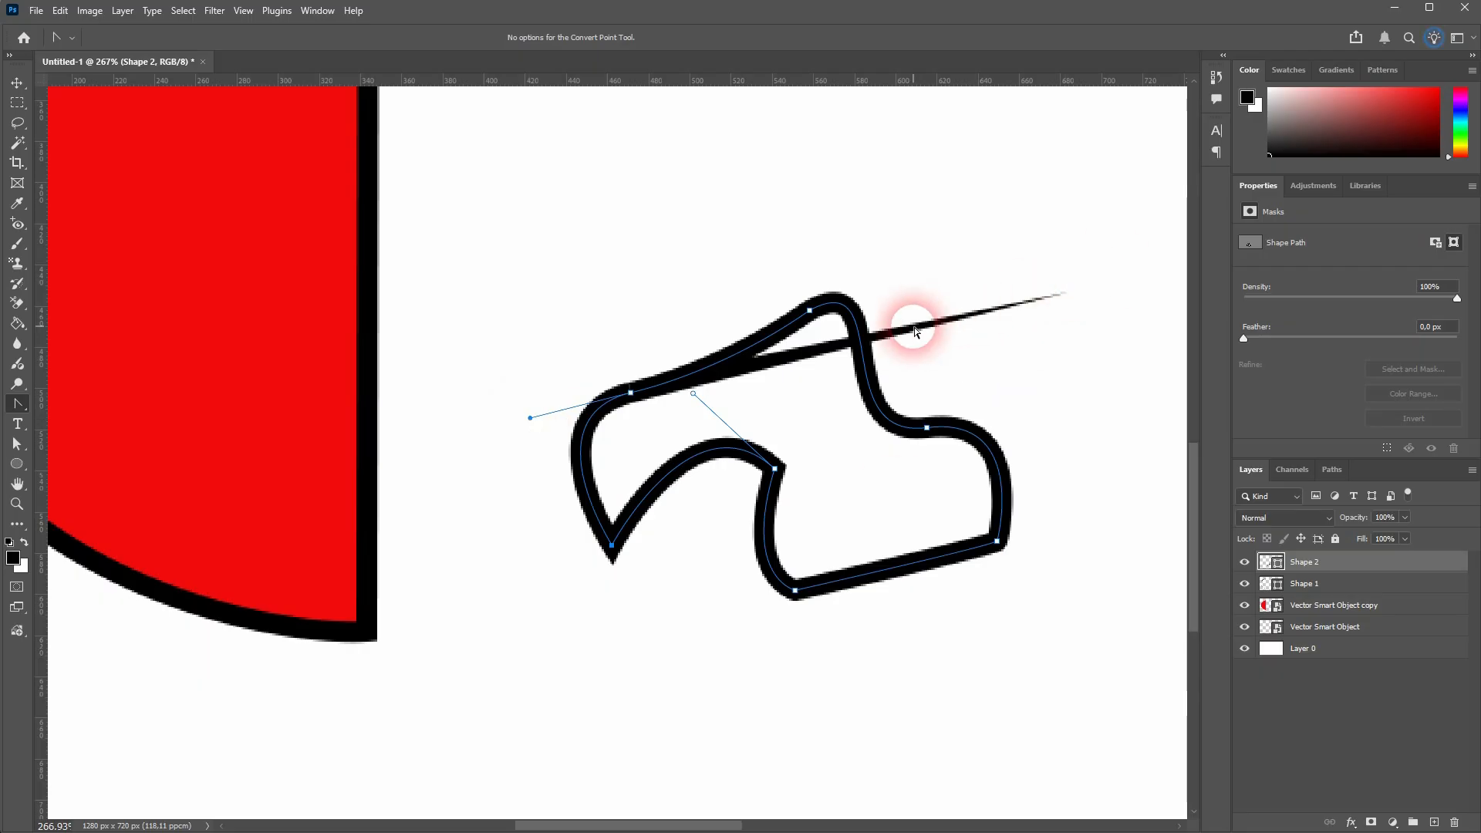
# Delete the freeform practice shape beside the left half circle.
pyautogui.click(16, 82)
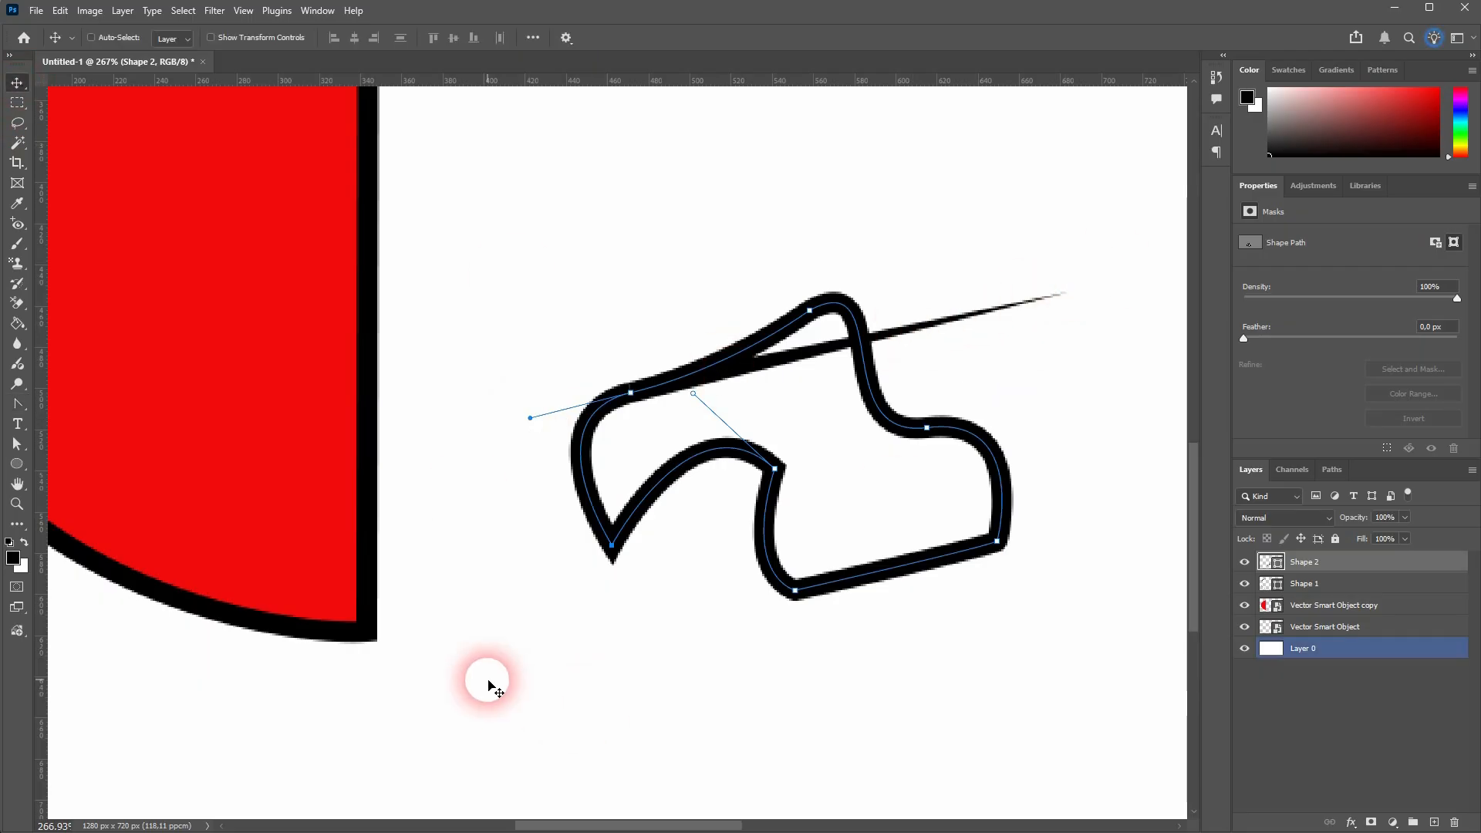
pyautogui.moveTo(486, 678); pyautogui.dragTo(659, 549)
pyautogui.press('Delete')
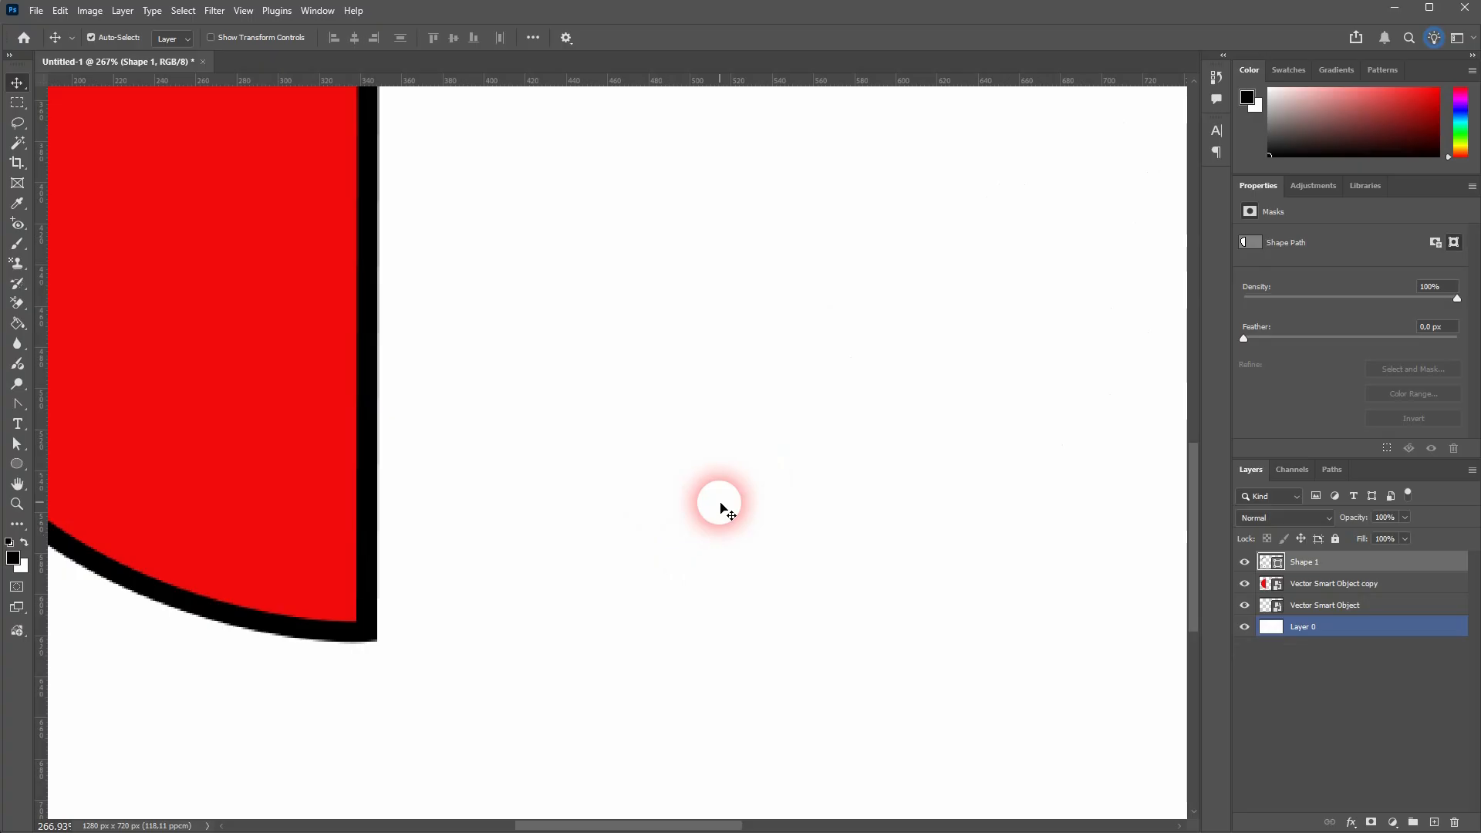
# Draw a closed triangle of about 259 by 519 px with the Pen tool through the right half circle's two corners and outermost arc point.
pyautogui.hotkey('ctrl', '0')
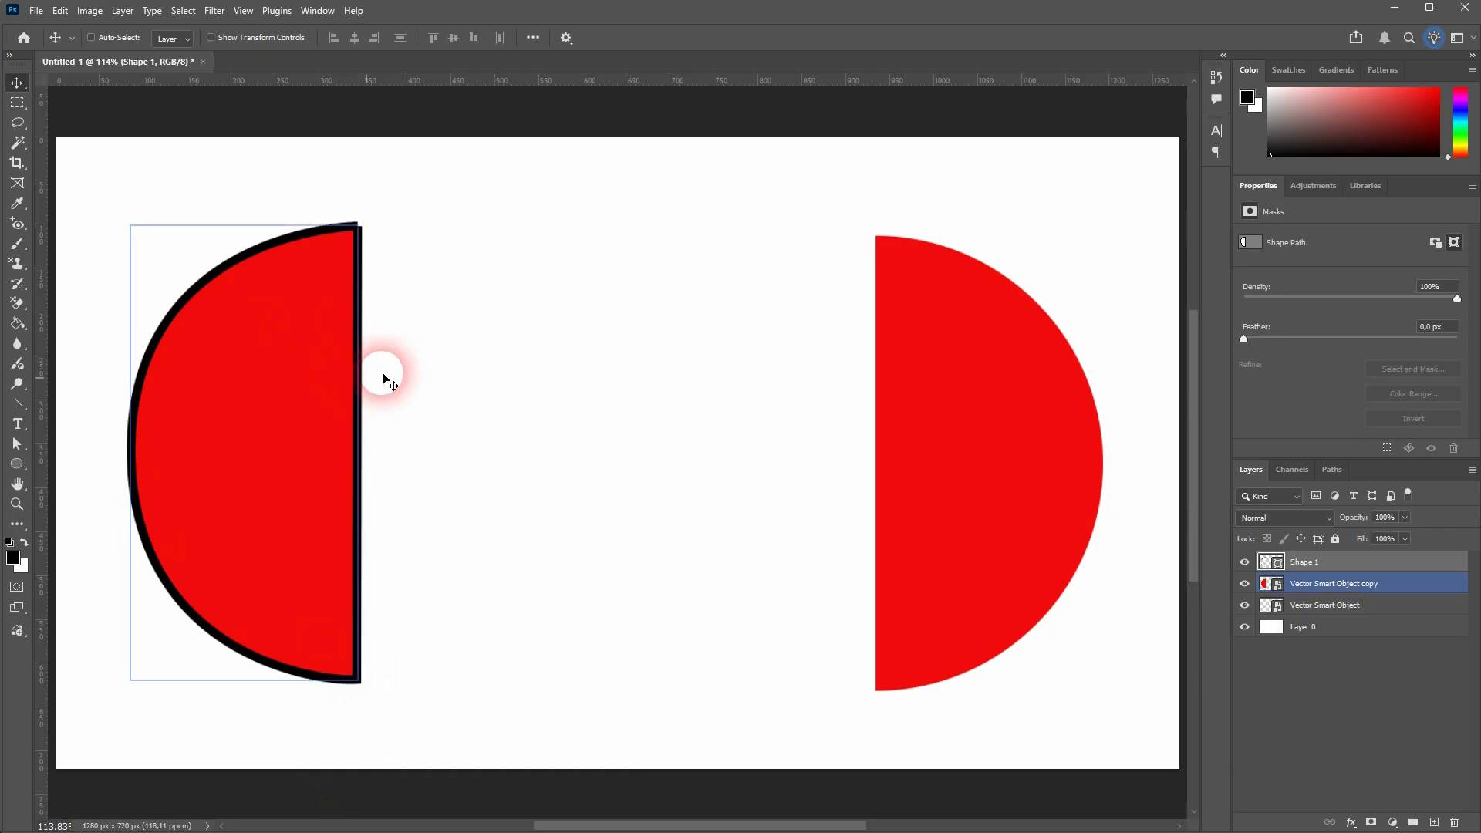
pyautogui.click(17, 403)
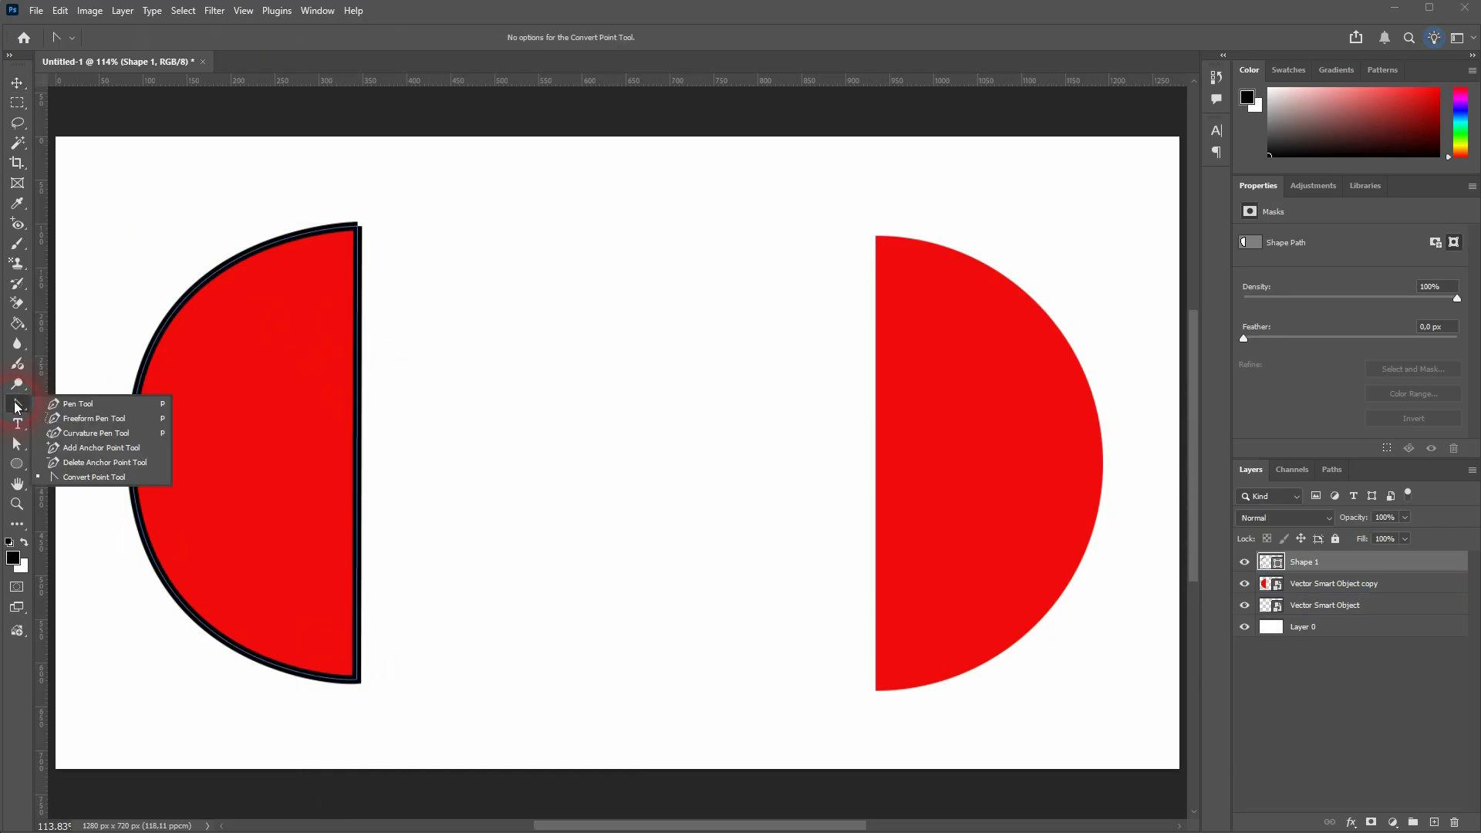
pyautogui.click(70, 398)
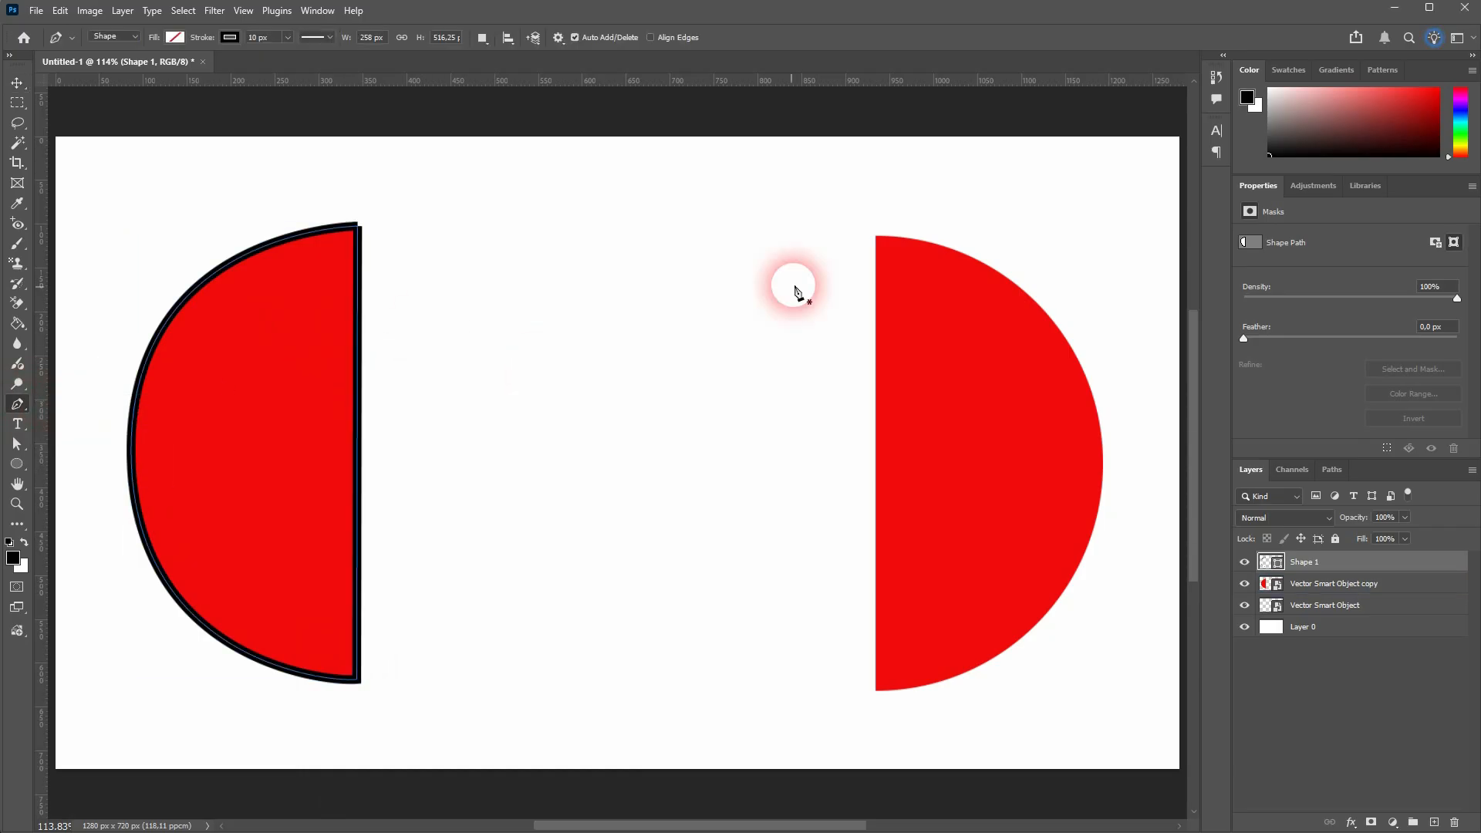
pyautogui.click(876, 236)
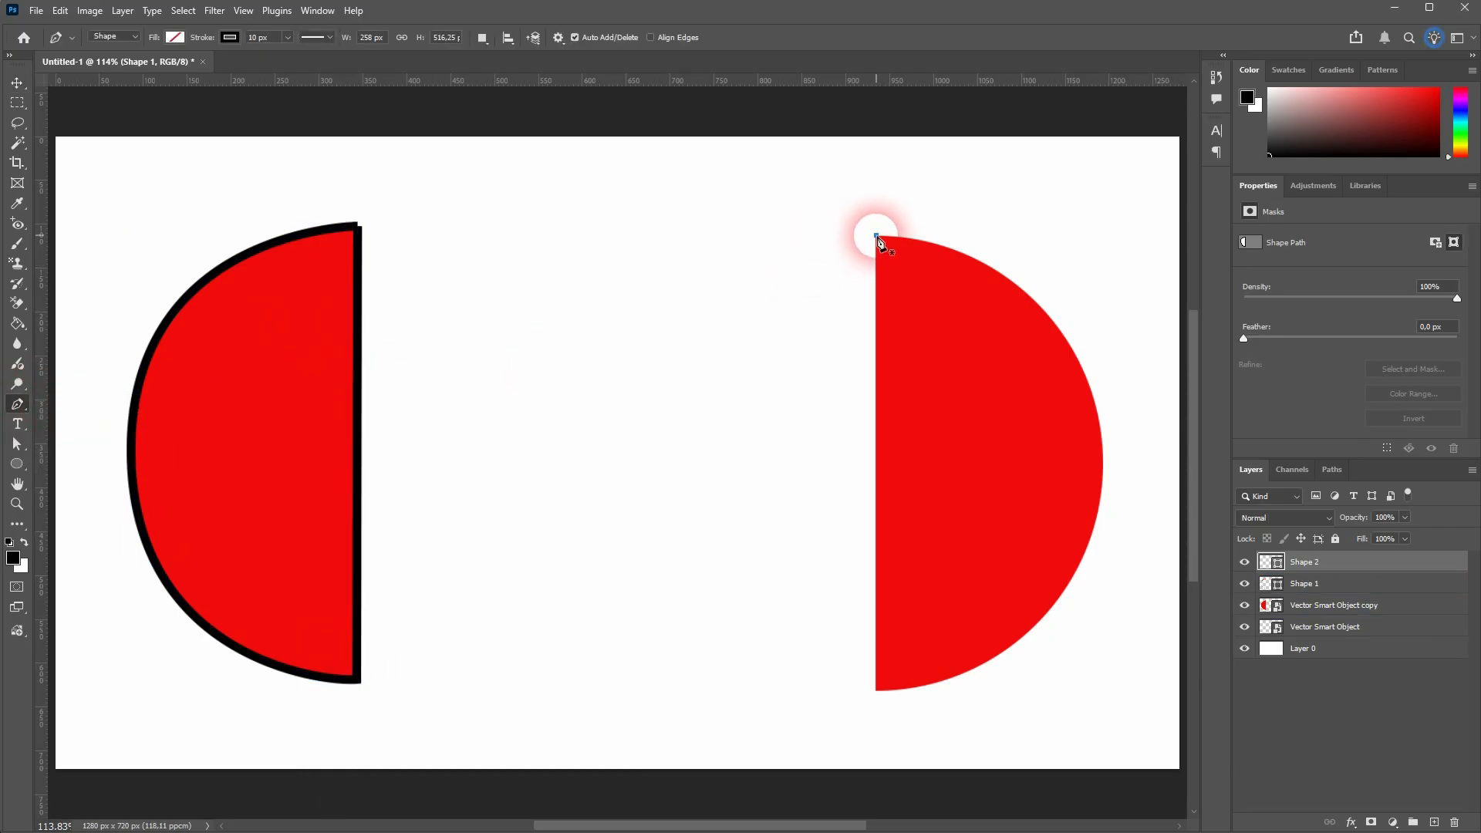
pyautogui.click(1104, 461)
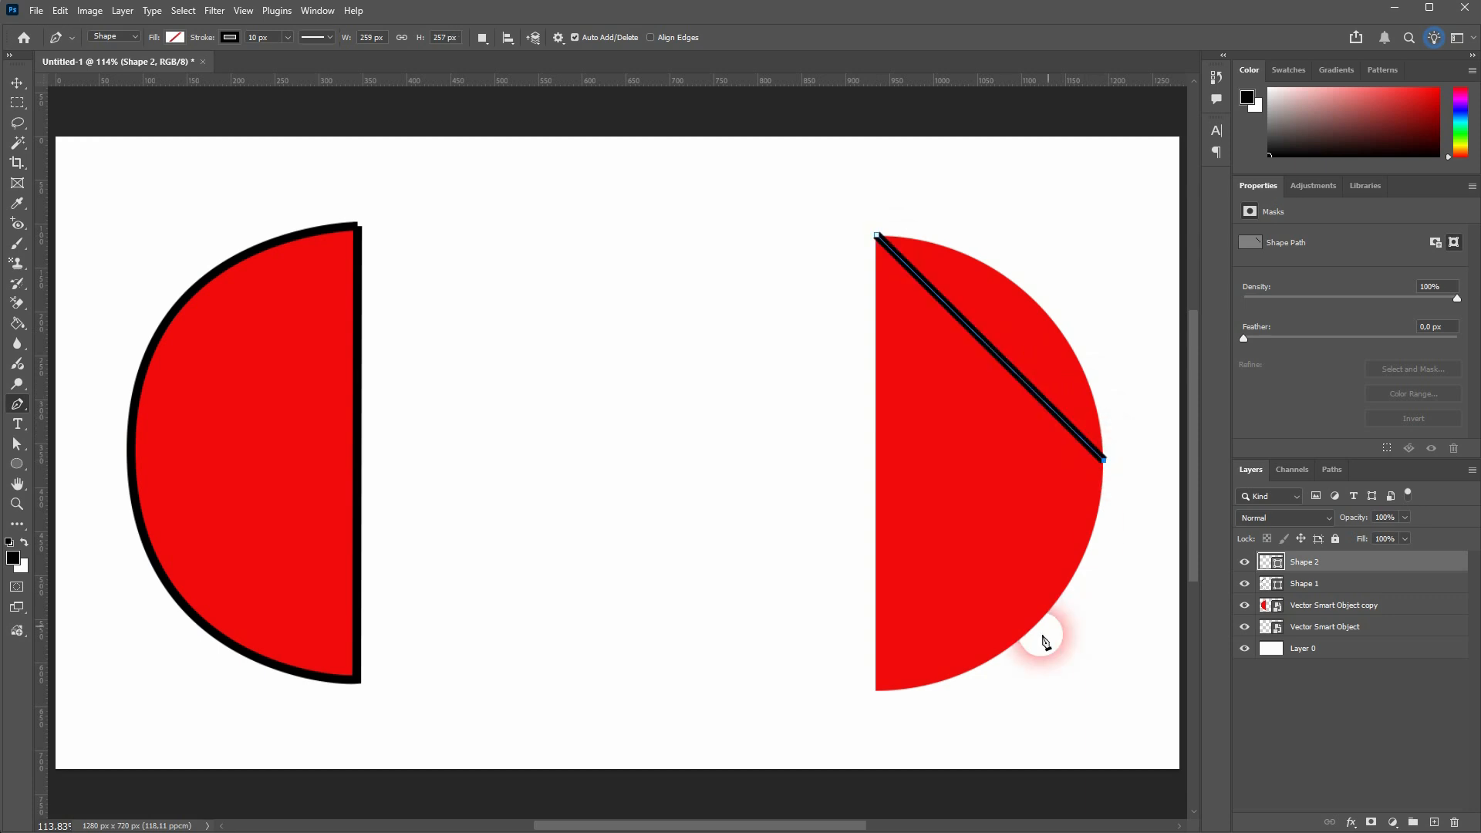
pyautogui.click(877, 692)
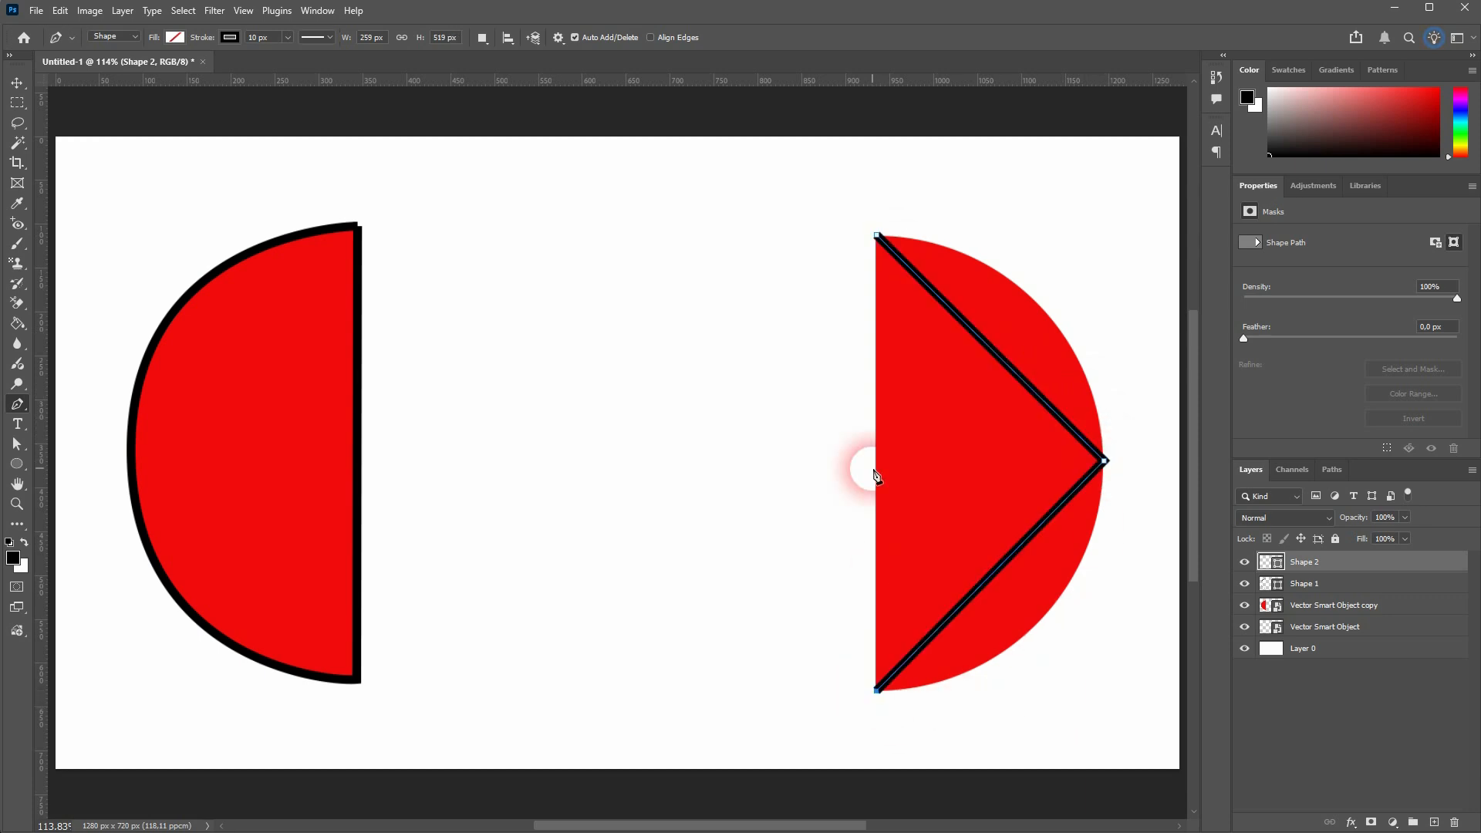
pyautogui.click(877, 236)
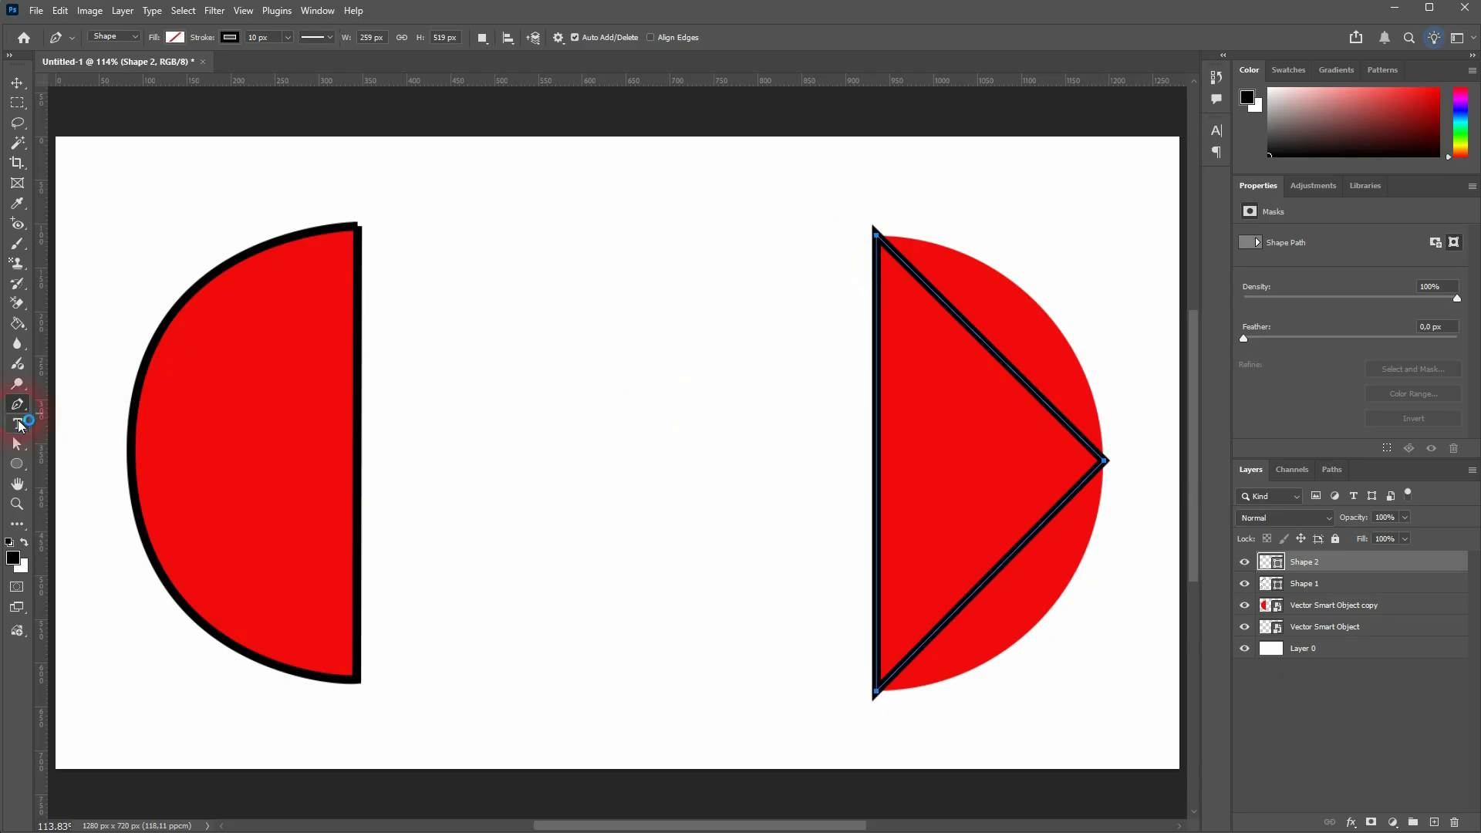
# Bend the triangle's two slanted sides onto the right half circle's arc with the Curvature Pen tool.
pyautogui.rightClick(19, 416)
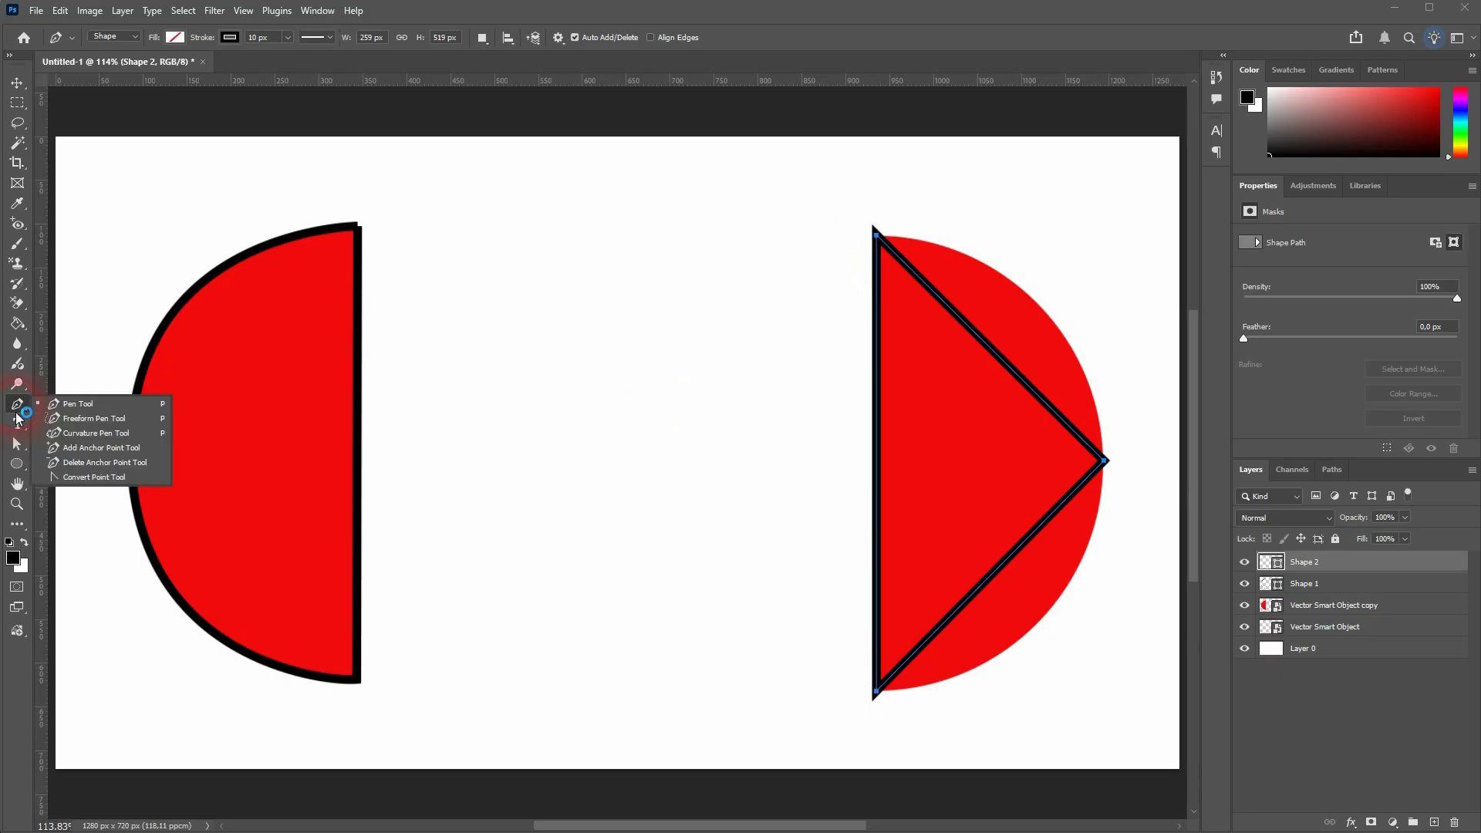
pyautogui.click(123, 437)
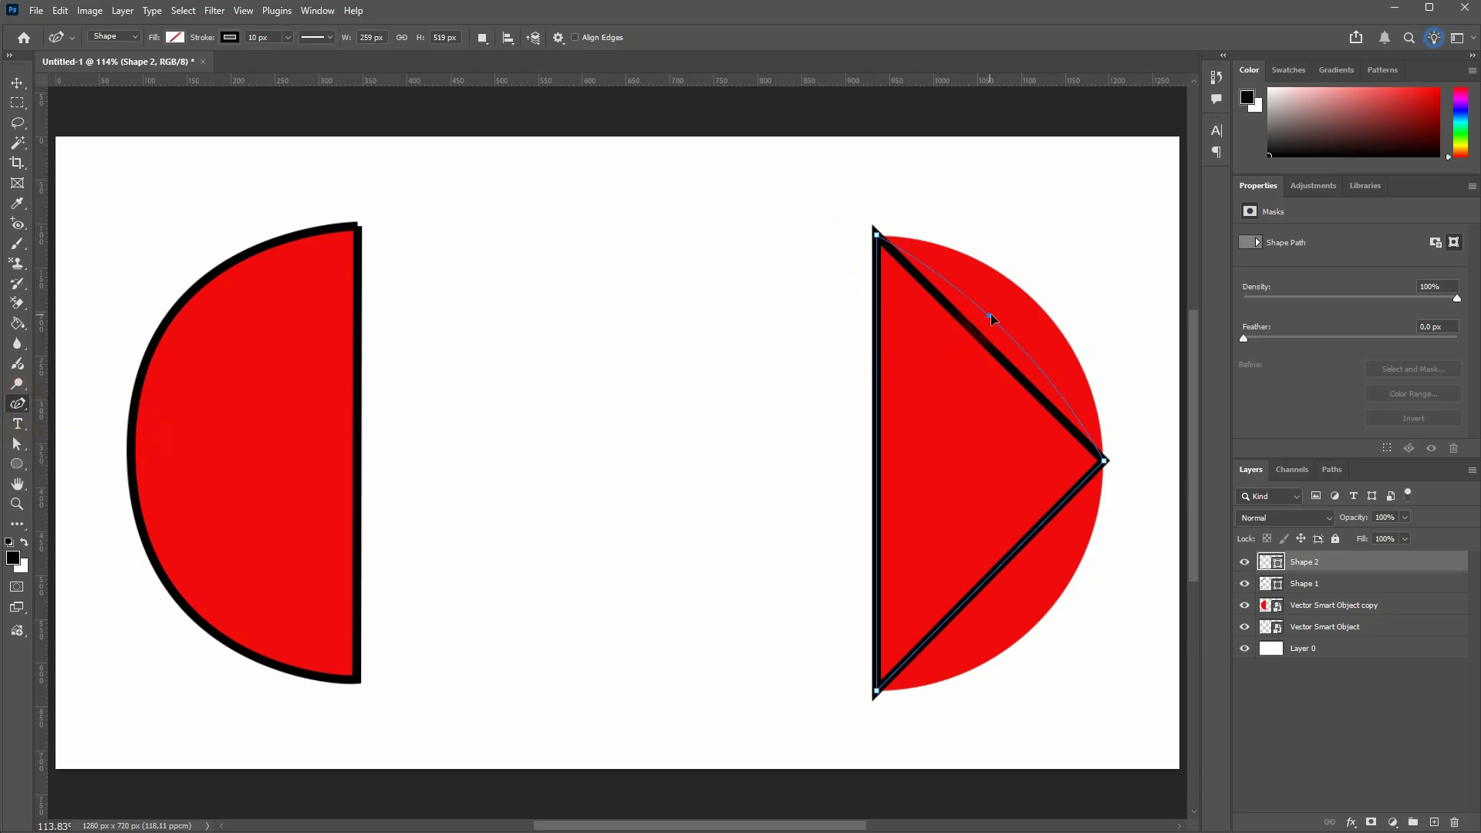
pyautogui.click(1028, 296)
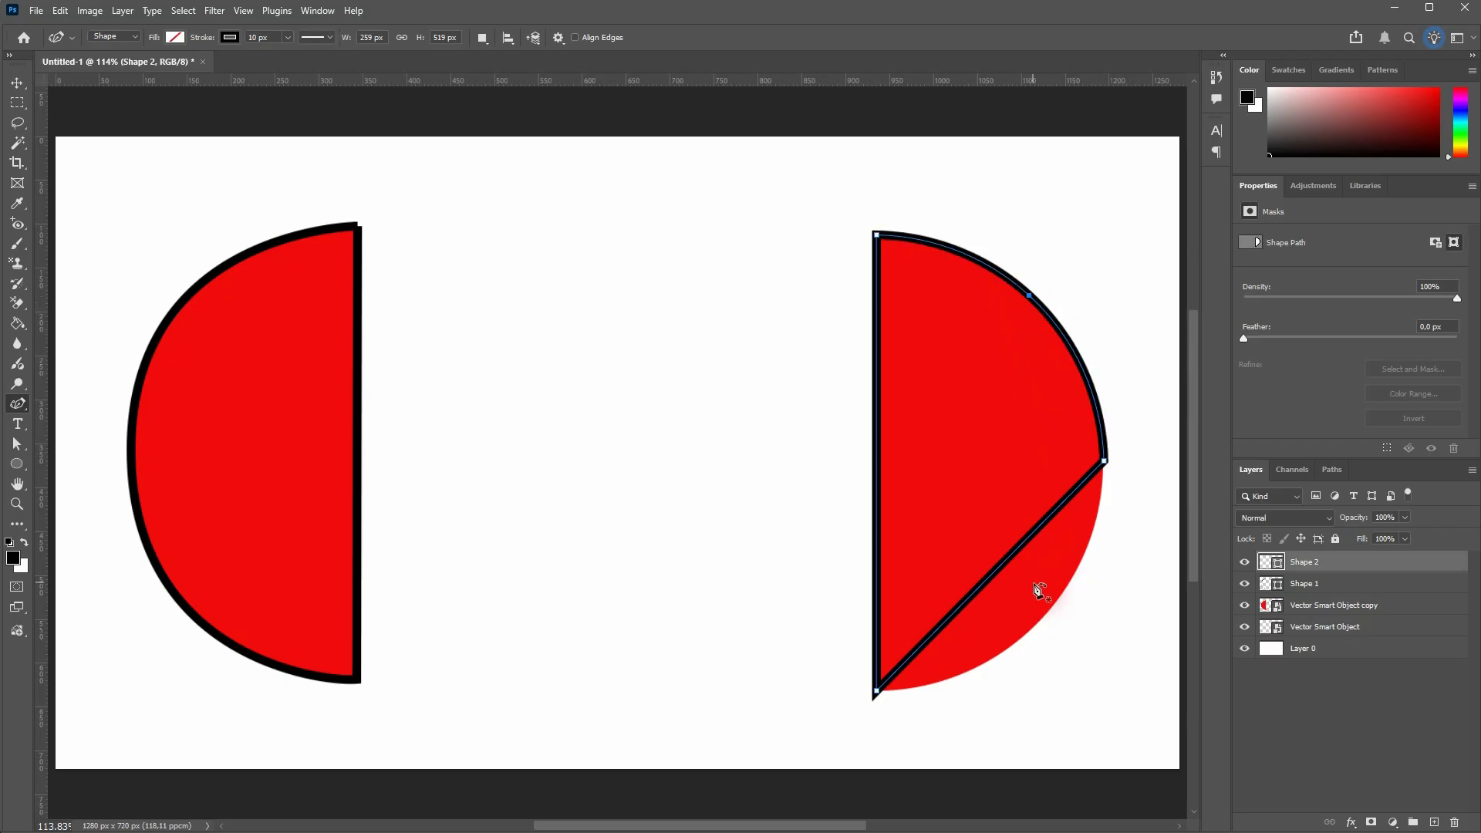
pyautogui.click(1004, 580)
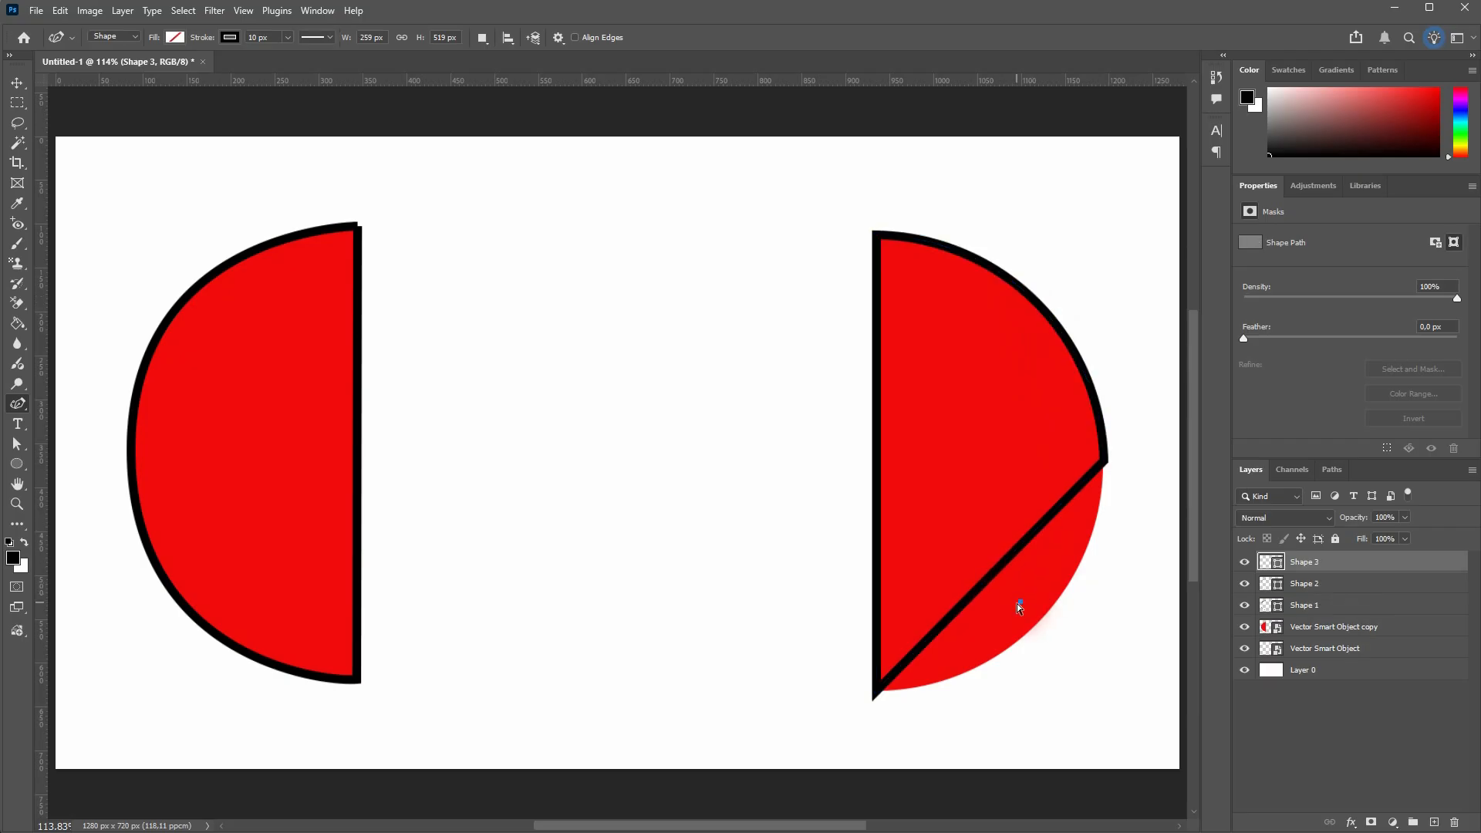
pyautogui.hotkey('ctrl', 'z')
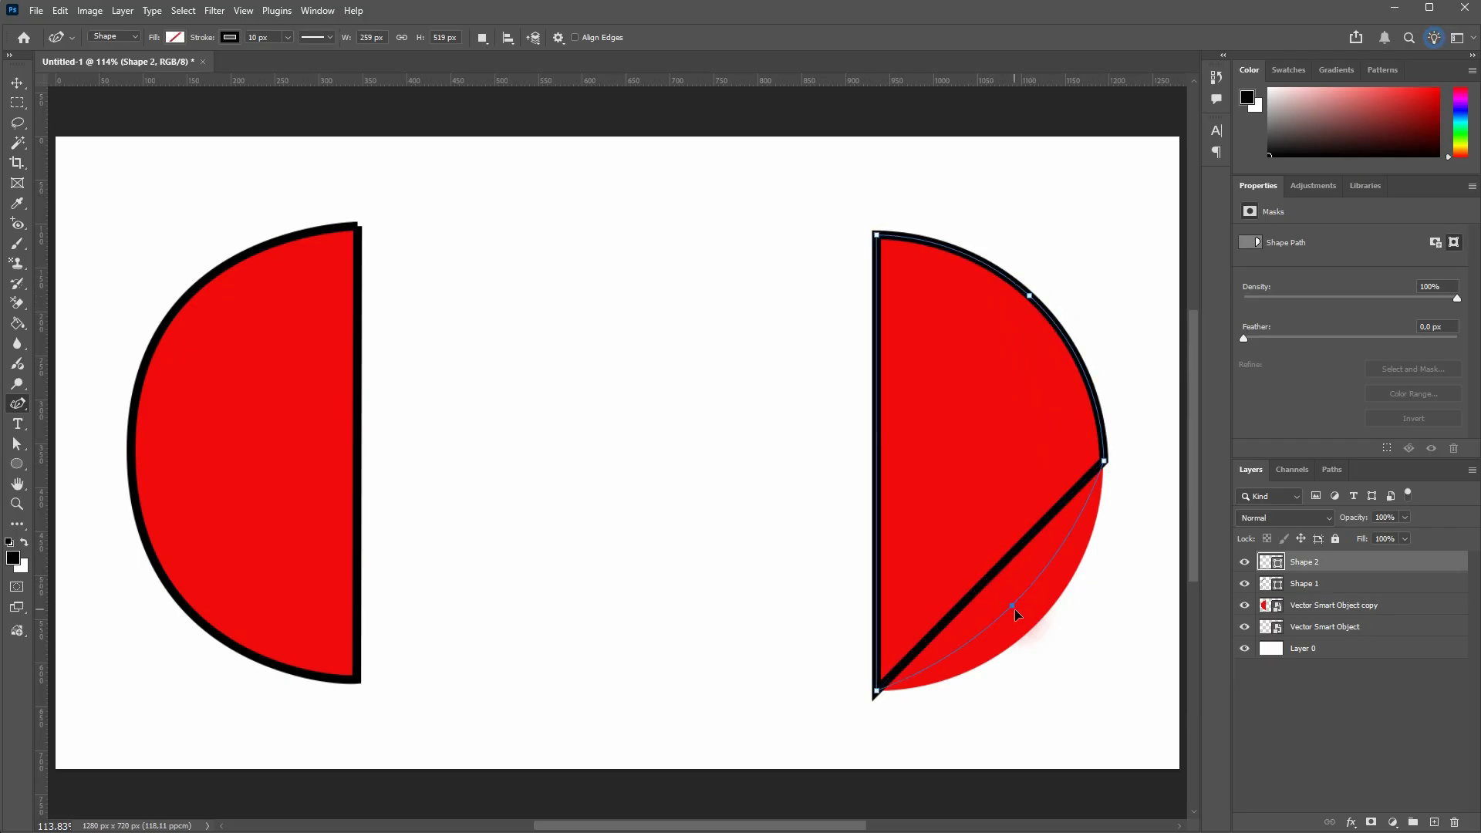
pyautogui.click(1029, 631)
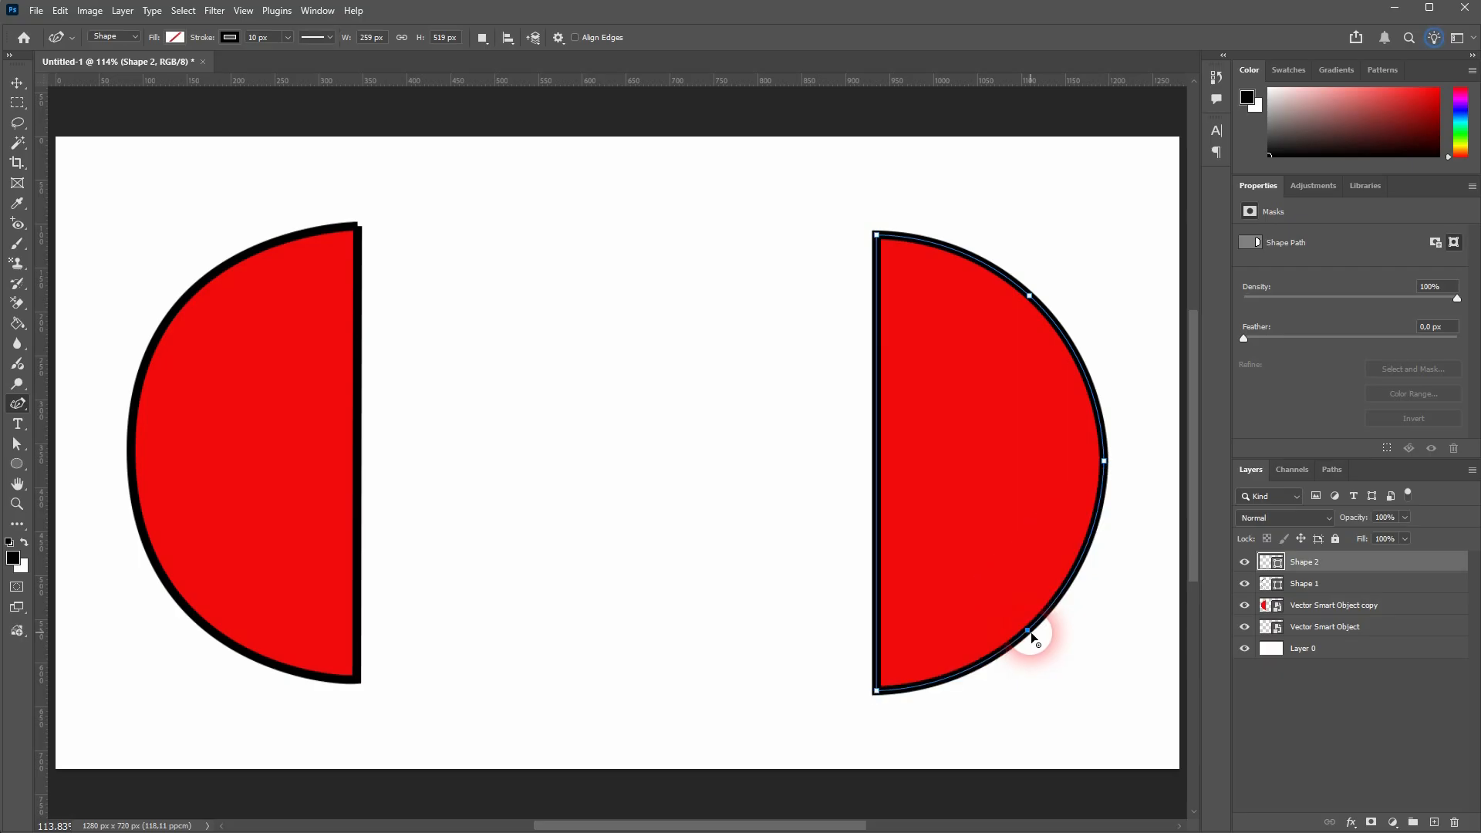
# Leave path editing with the Move tool and make Layer 0 the active layer.
pyautogui.click(16, 83)
pyautogui.keyDown('ctrl'); pyautogui.click(792, 560); pyautogui.keyUp('ctrl')
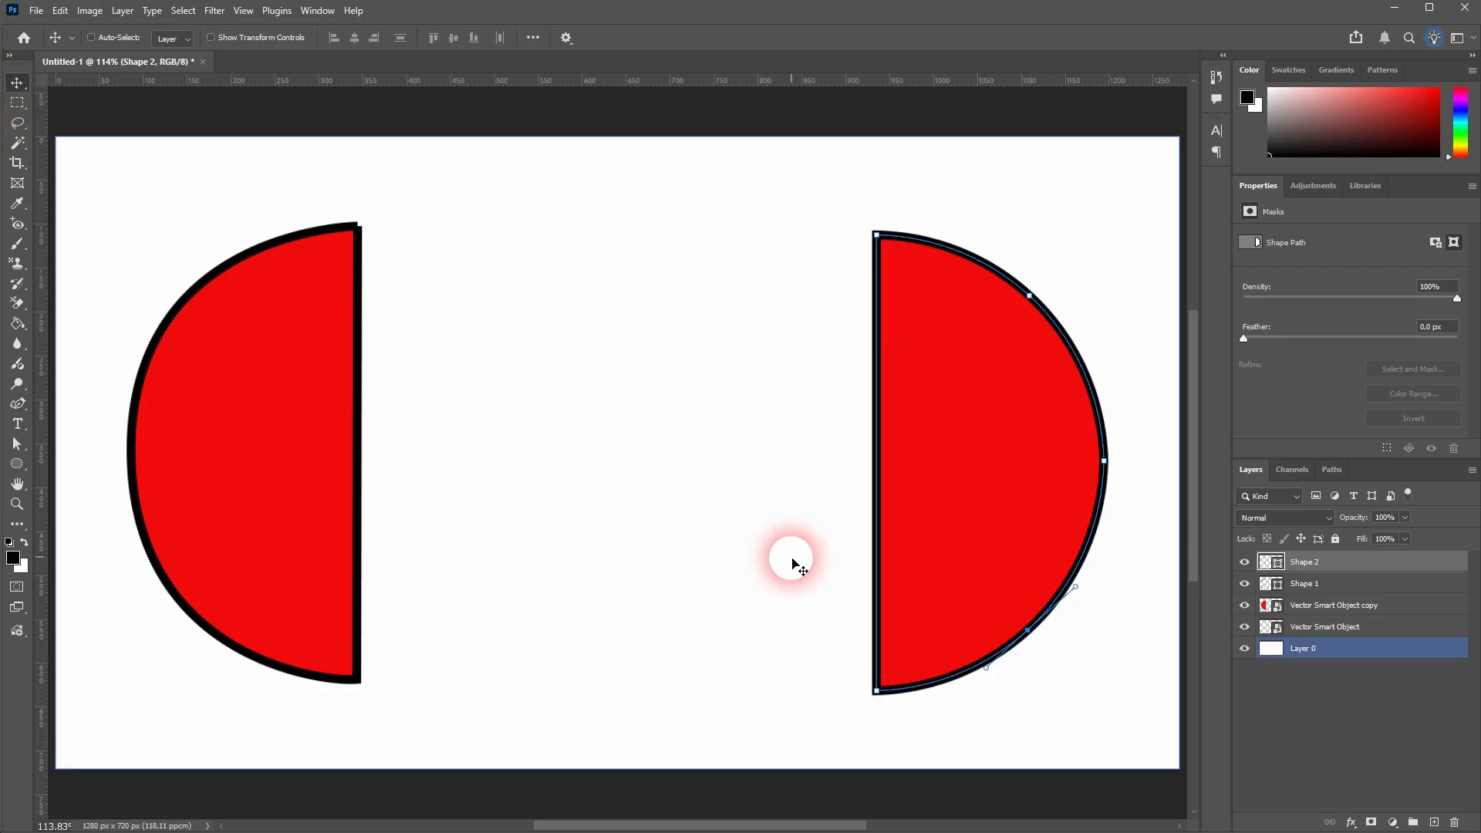
pyautogui.click(1414, 645)
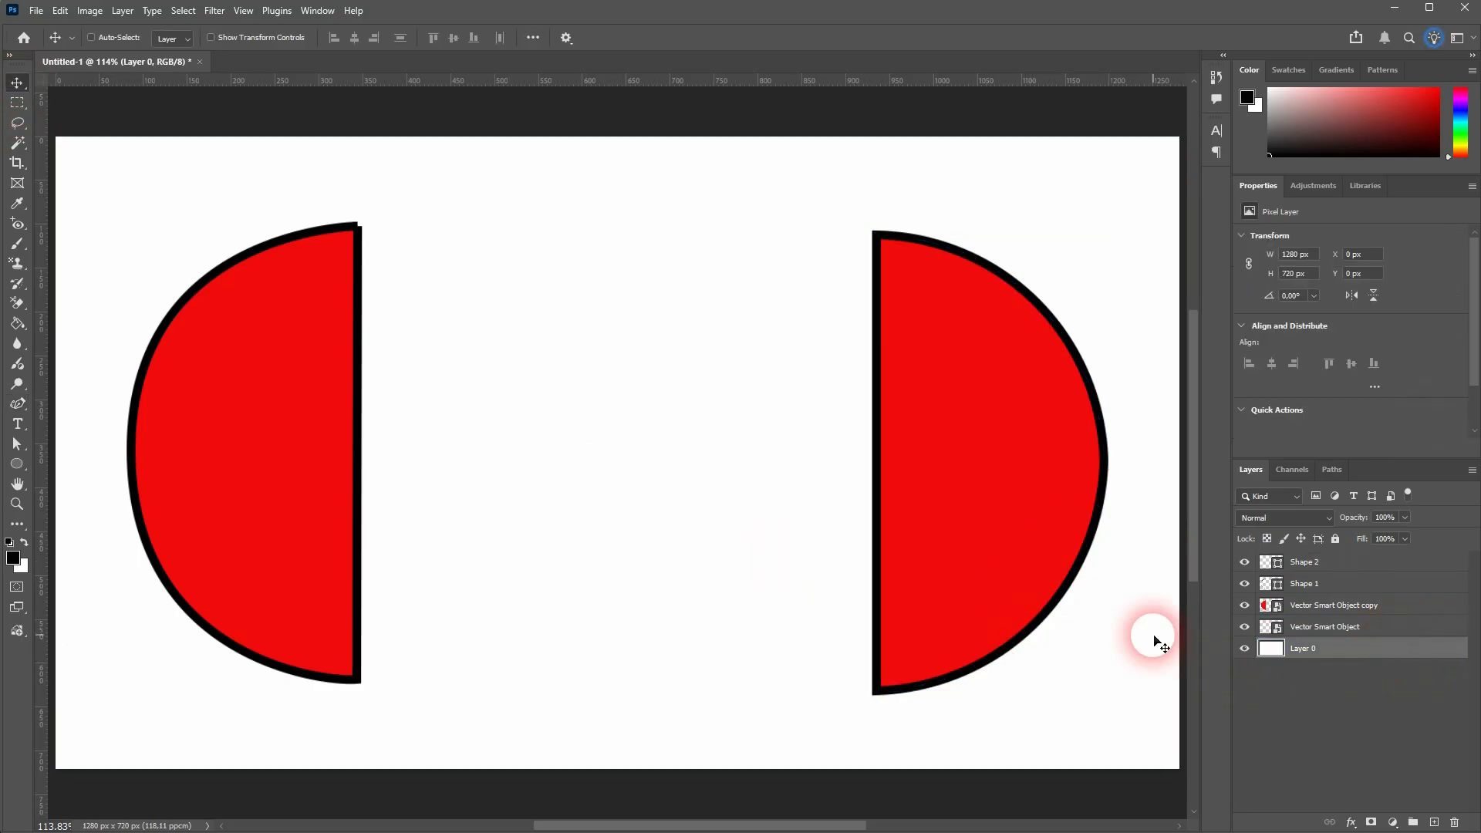
# Examine up close how the black outline follows the right half circle's corners and arc.
pyautogui.scroll(5, 986, 693)
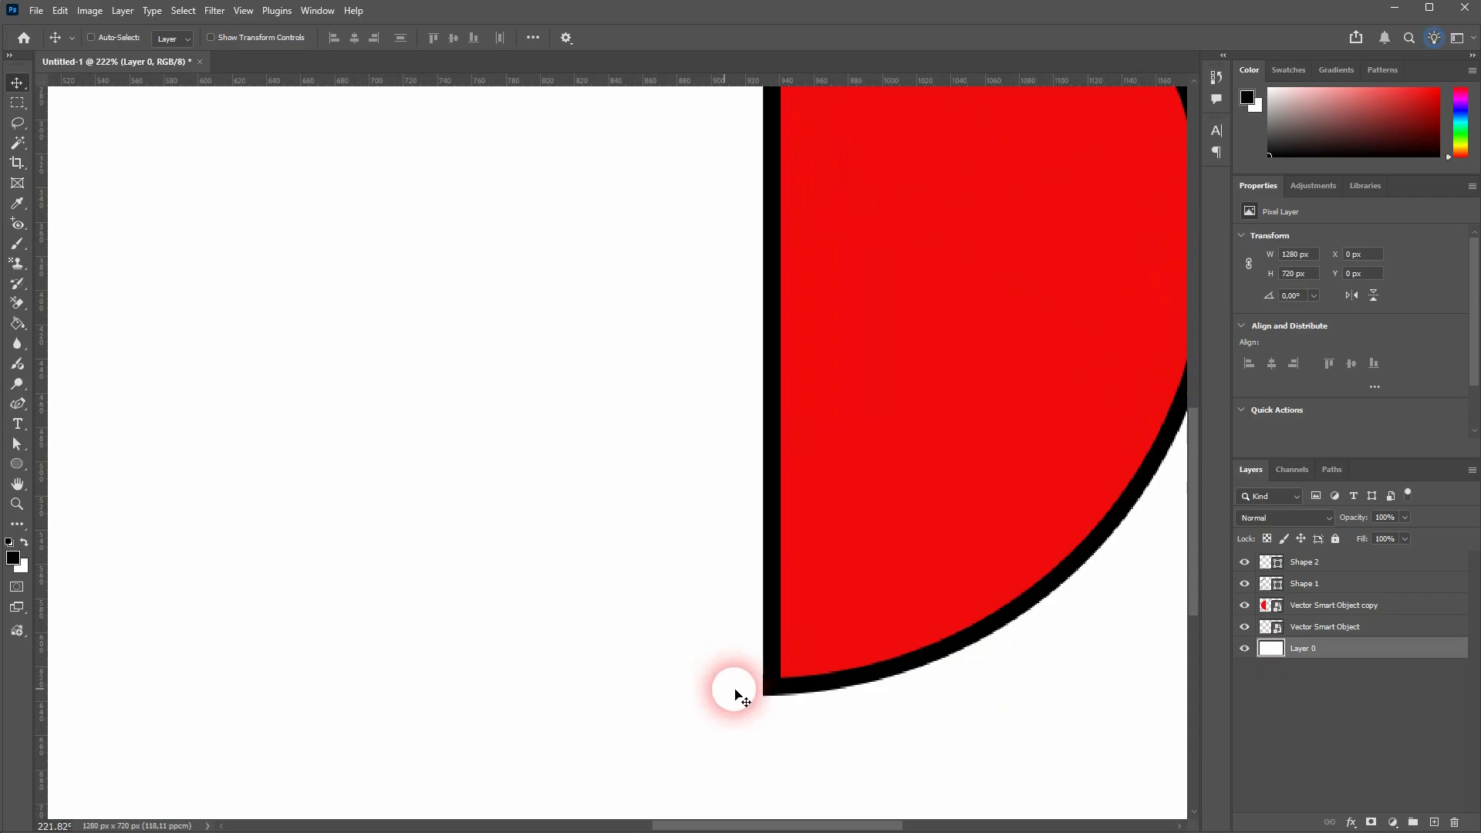
pyautogui.keyDown('ctrl'); pyautogui.click(937, 619); pyautogui.keyUp('ctrl')
pyautogui.scroll(2, 943, 626)
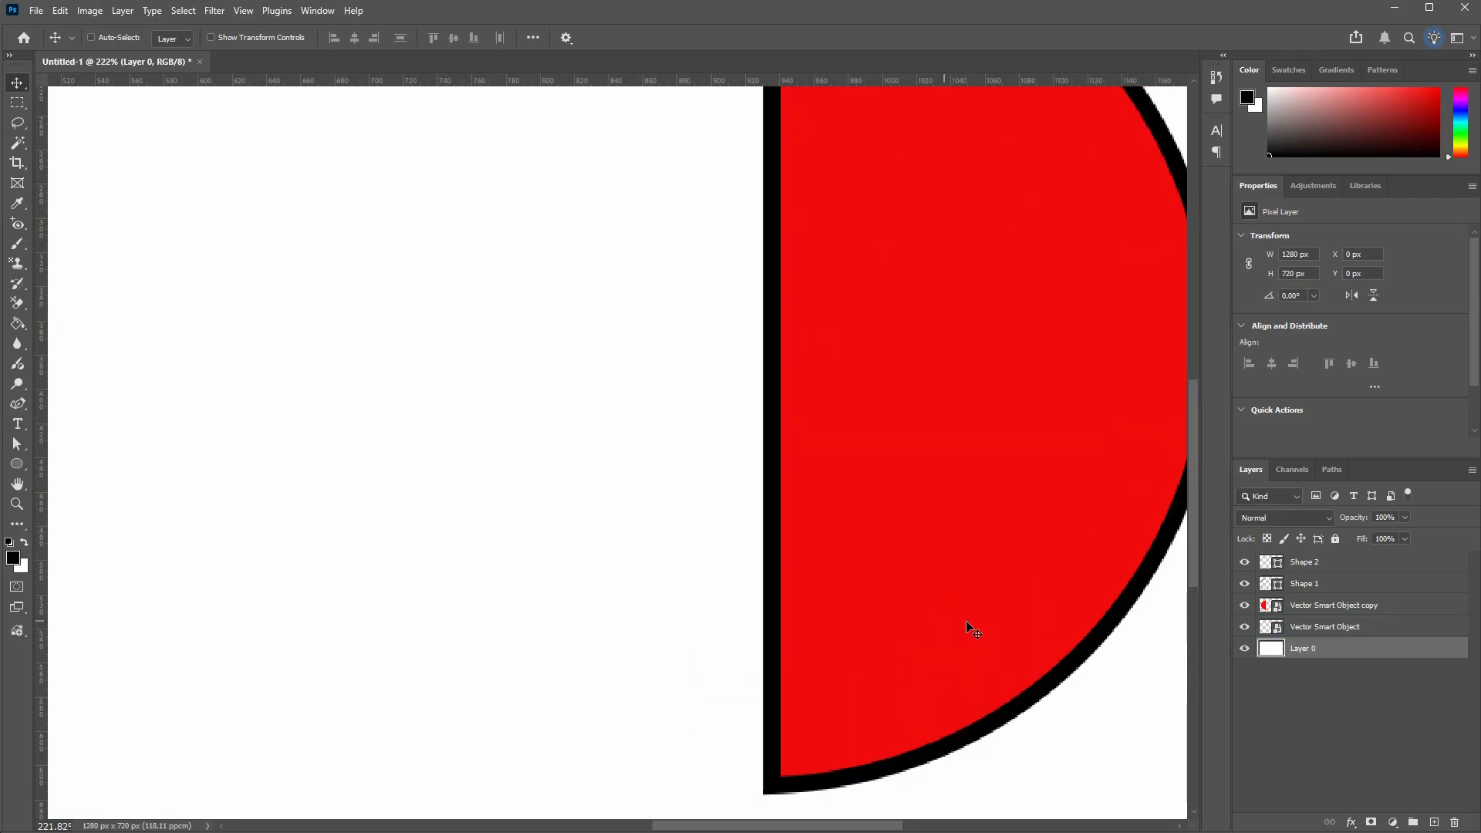
pyautogui.scroll(-2, 826, 509)
pyautogui.scroll(1, 783, 540)
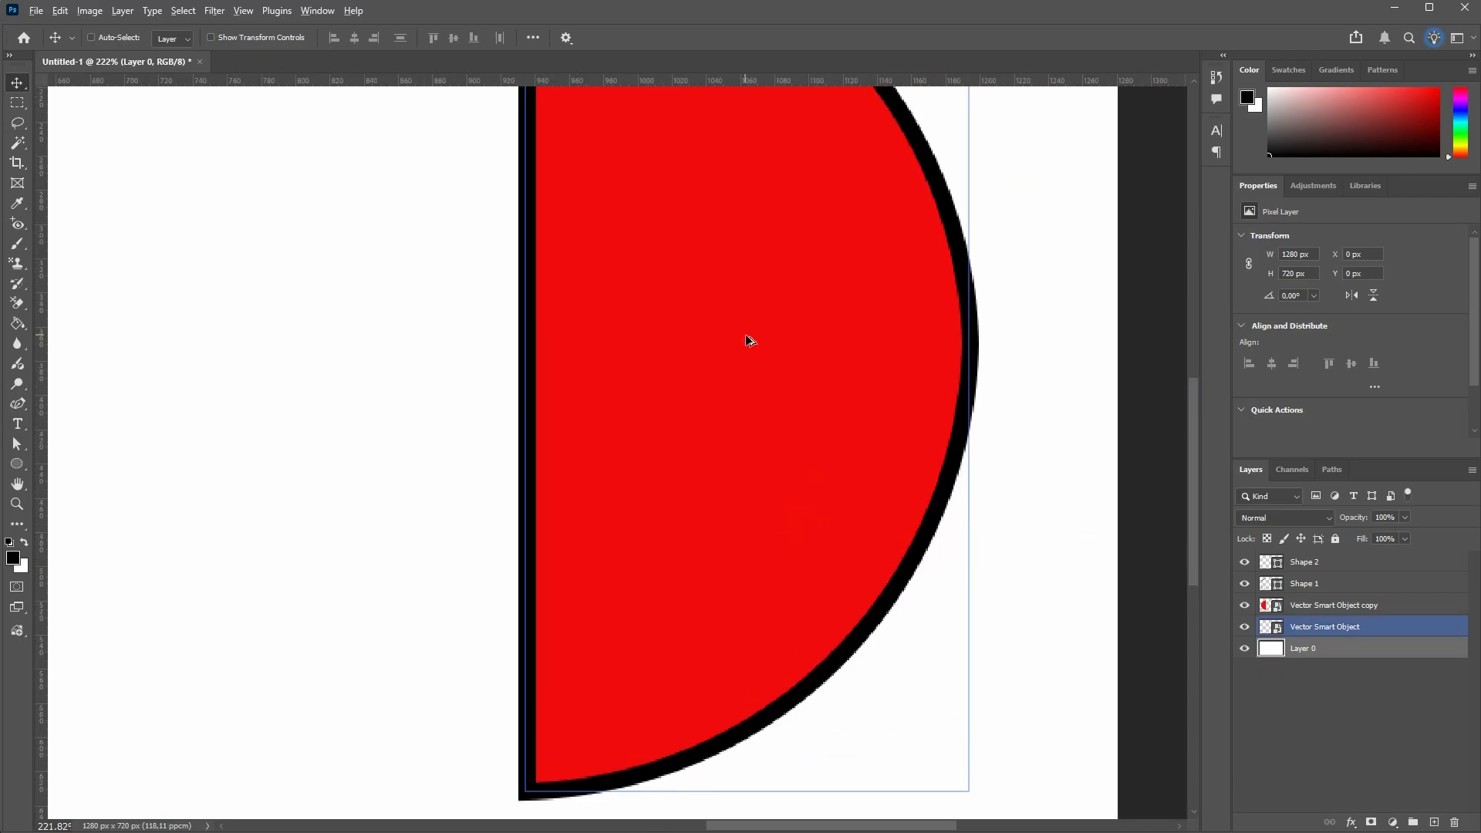
pyautogui.scroll(-2, 745, 335)
pyautogui.scroll(2, 747, 340)
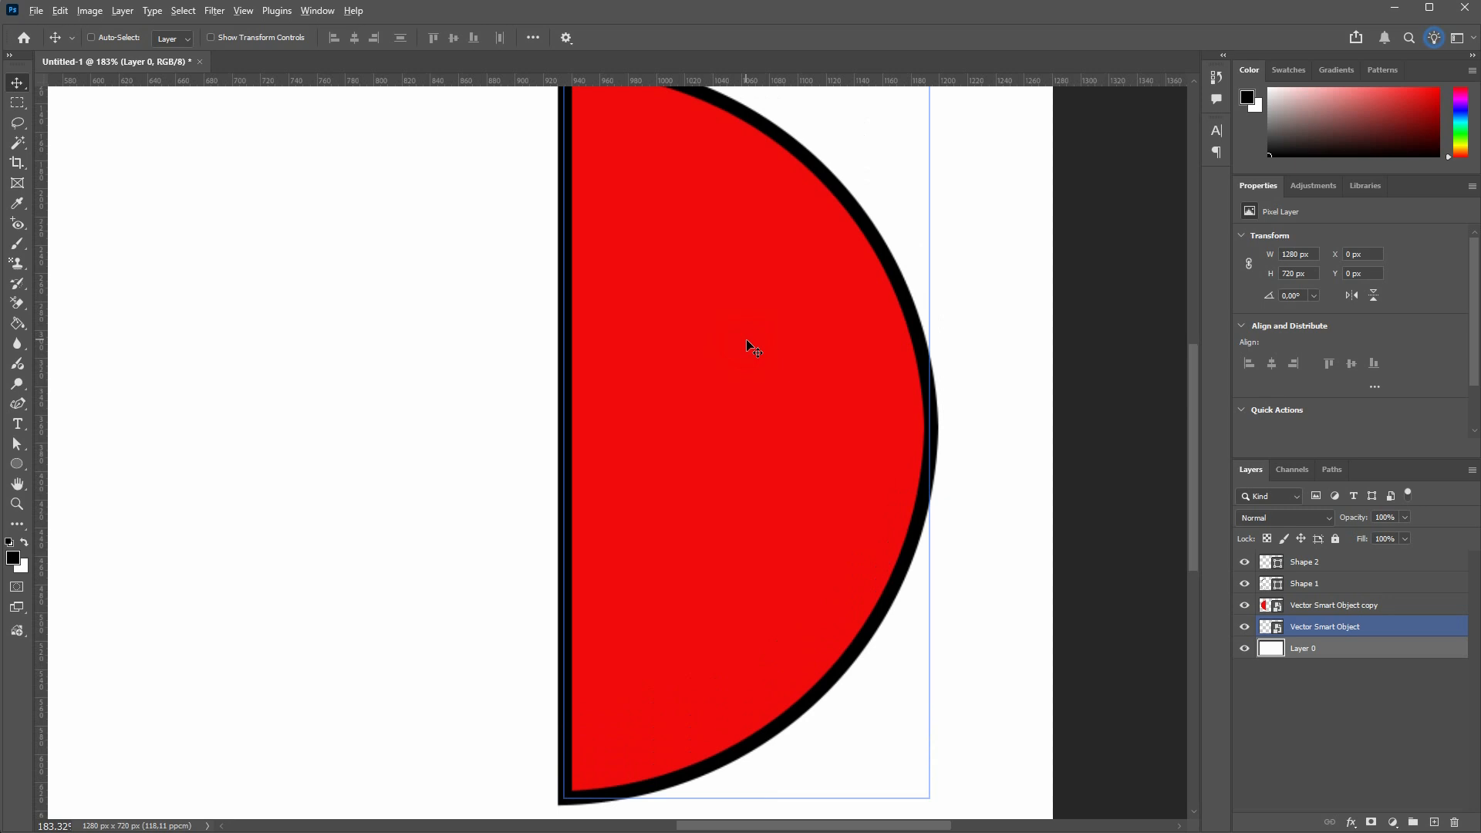
pyautogui.scroll(-1, 747, 340)
pyautogui.click(611, 131)
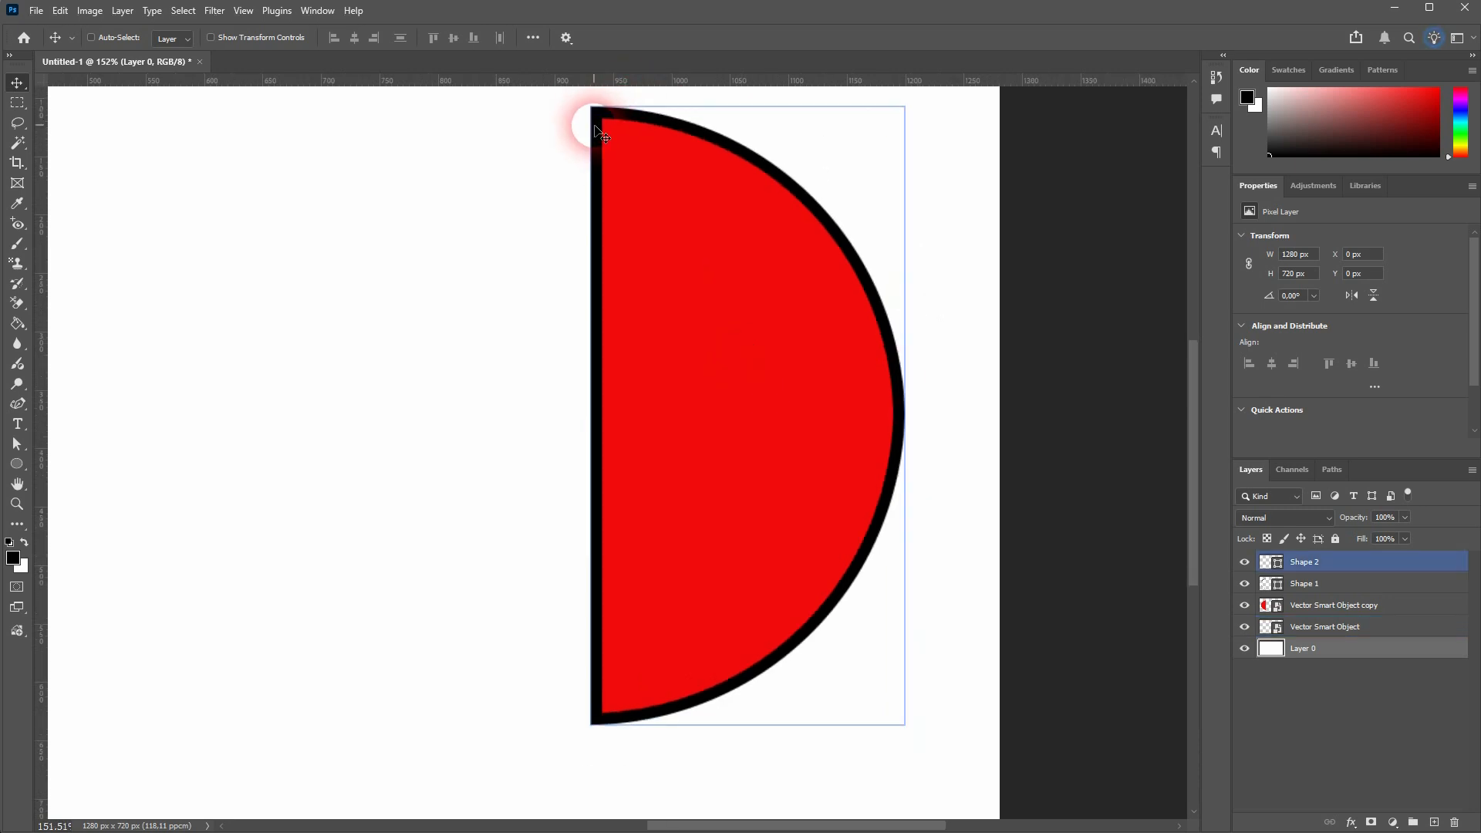
# Draw a closed practice triangle of about 236 by 136 px with the Pen tool in the blank area beside the right half circle.
pyautogui.click(17, 403)
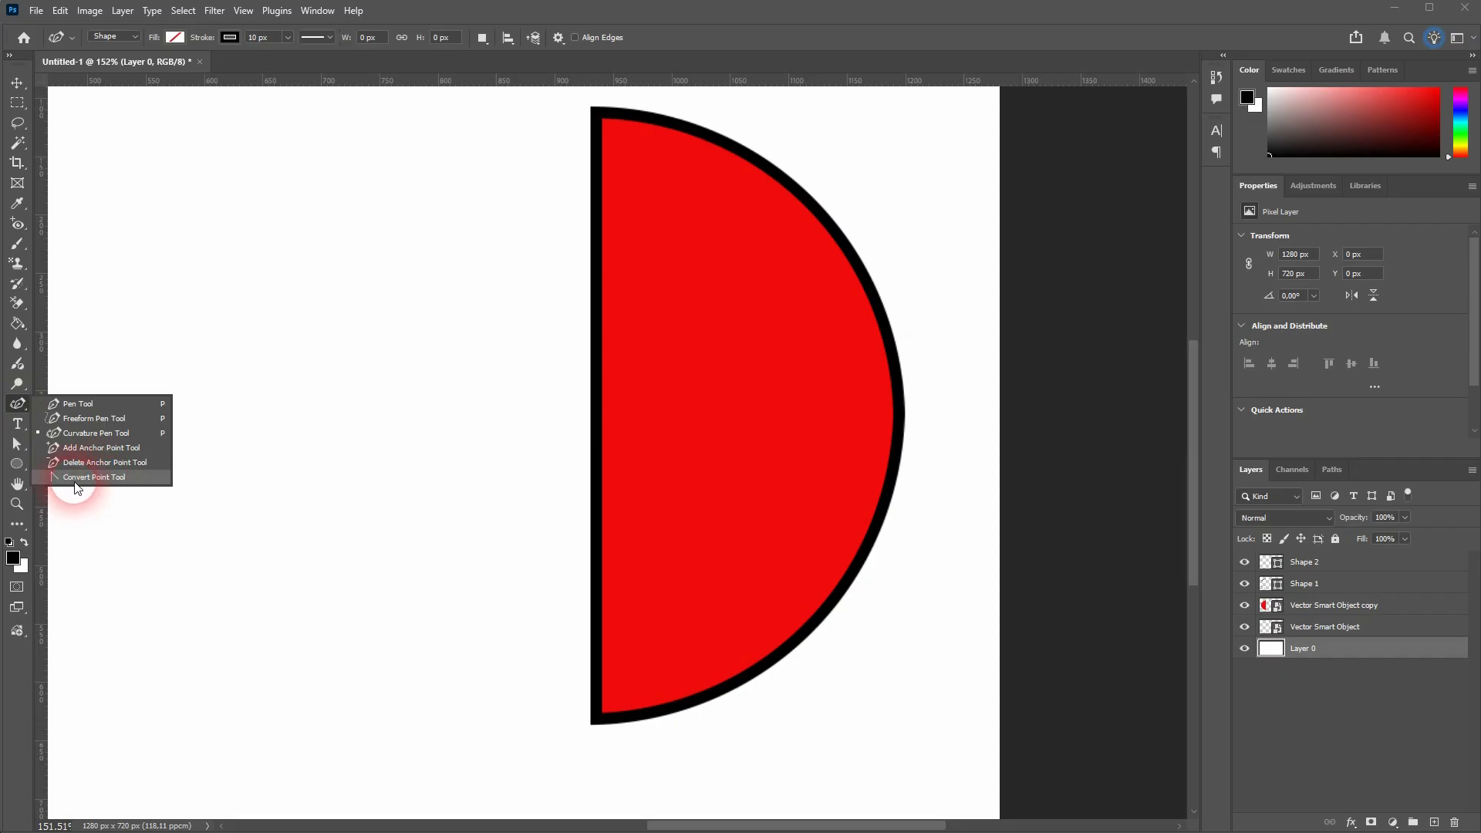
pyautogui.click(117, 403)
pyautogui.click(132, 390)
pyautogui.click(283, 246)
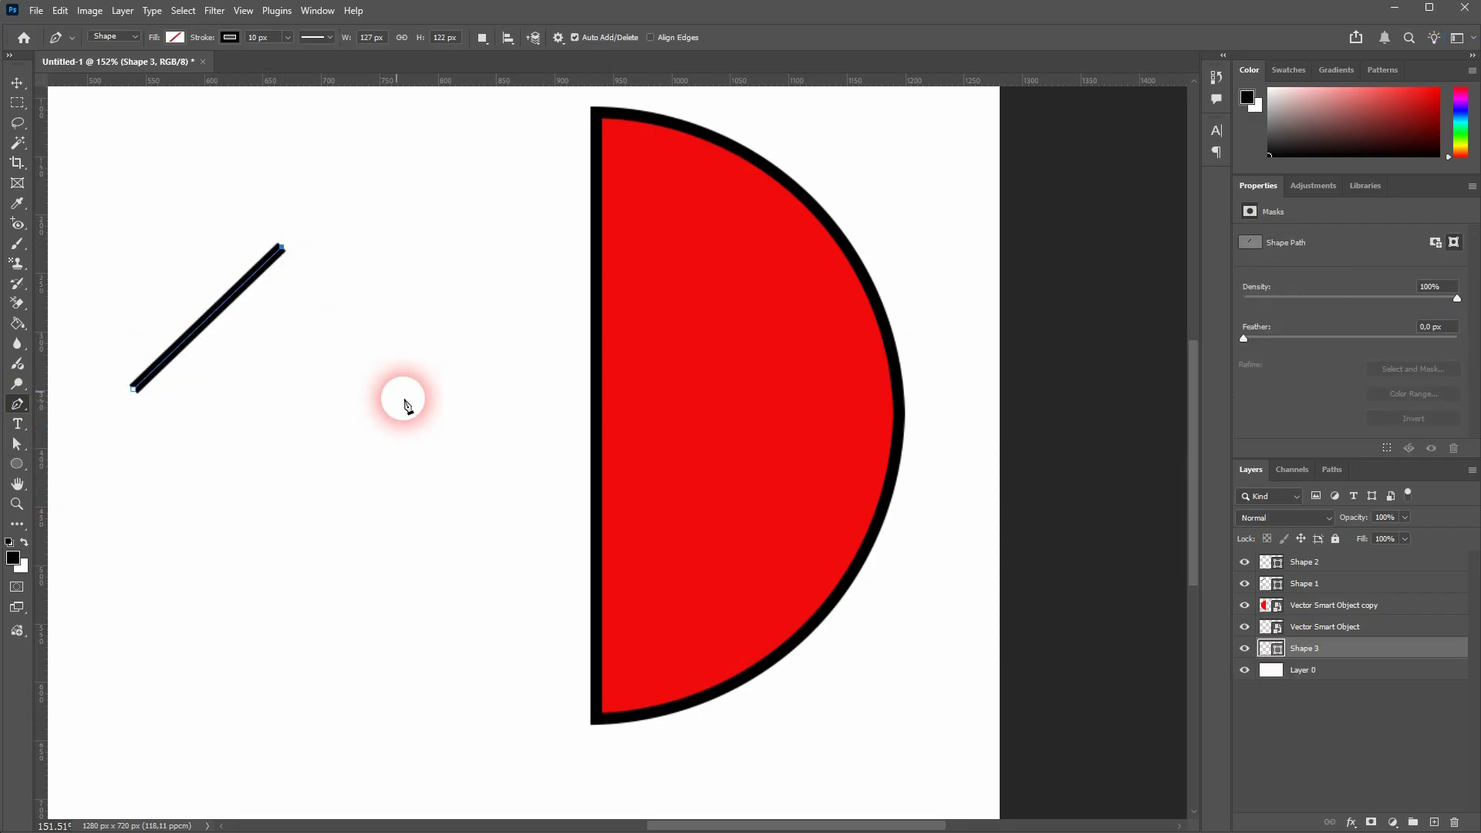
pyautogui.click(409, 405)
pyautogui.click(132, 390)
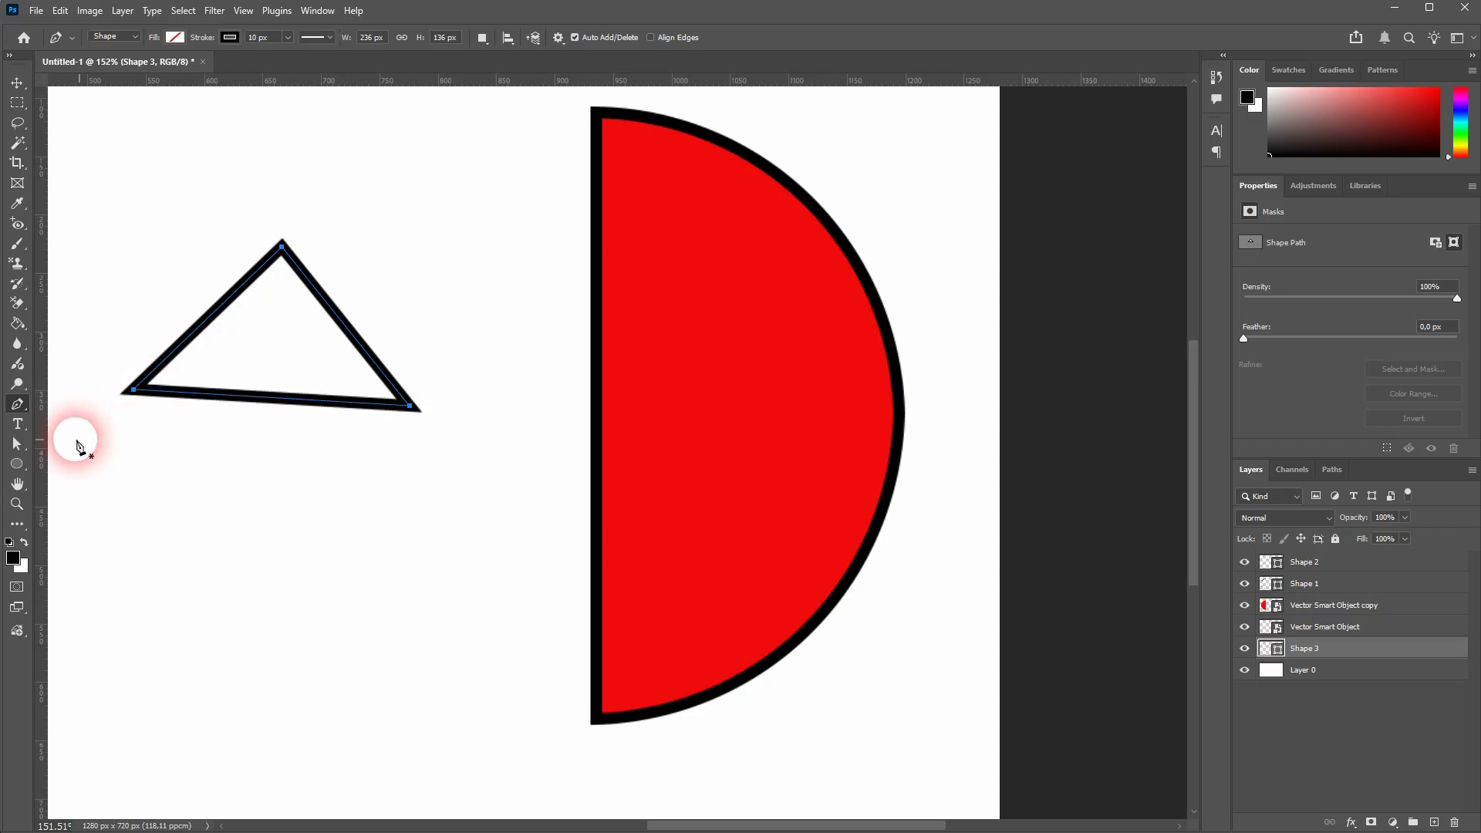
# Bend the practice triangle's two upper sides outward into rounded arcs with the Curvature Pen tool.
pyautogui.rightClick(18, 404)
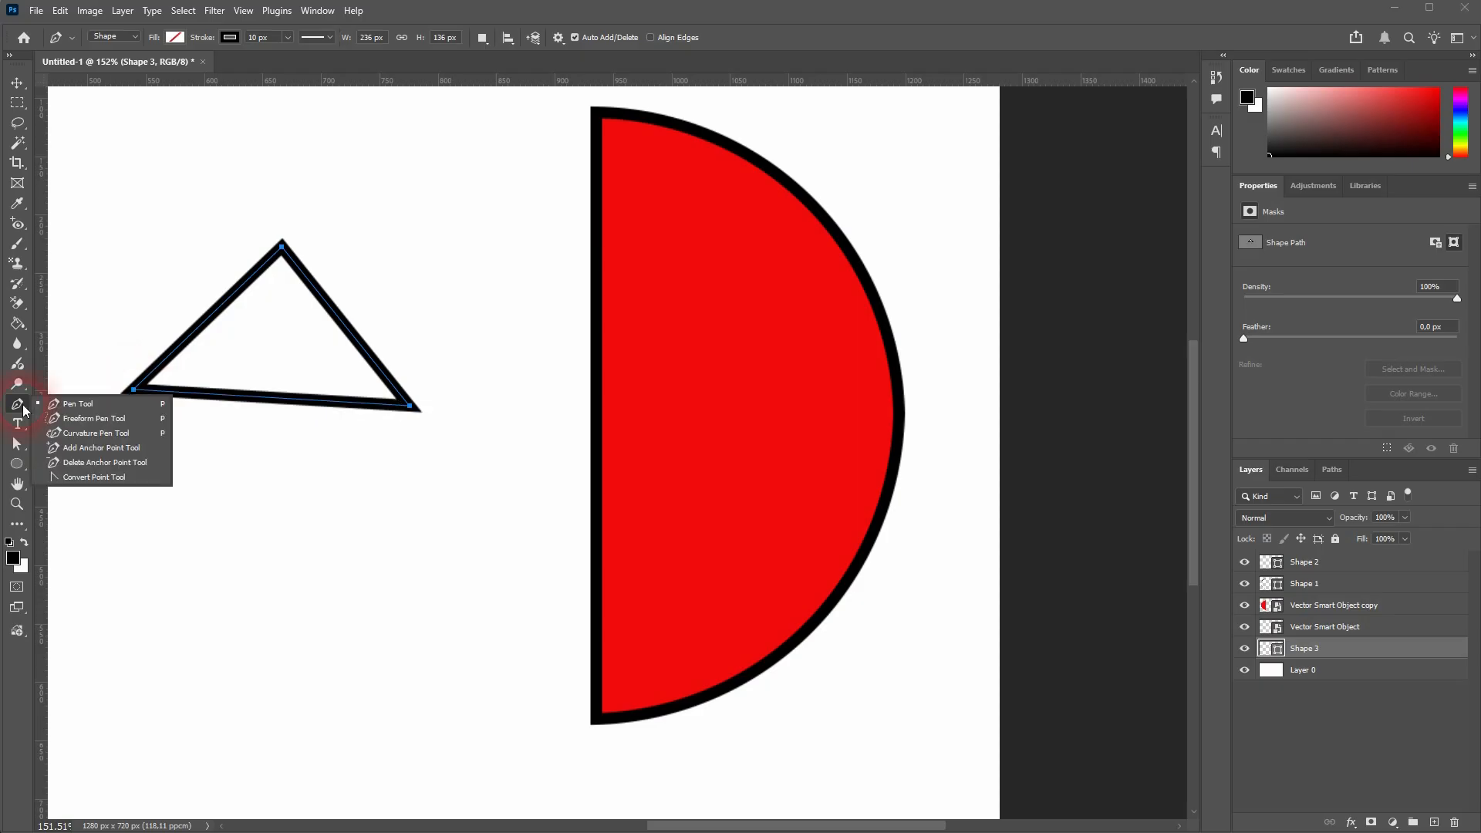
pyautogui.click(99, 436)
pyautogui.moveTo(205, 321); pyautogui.dragTo(165, 266)
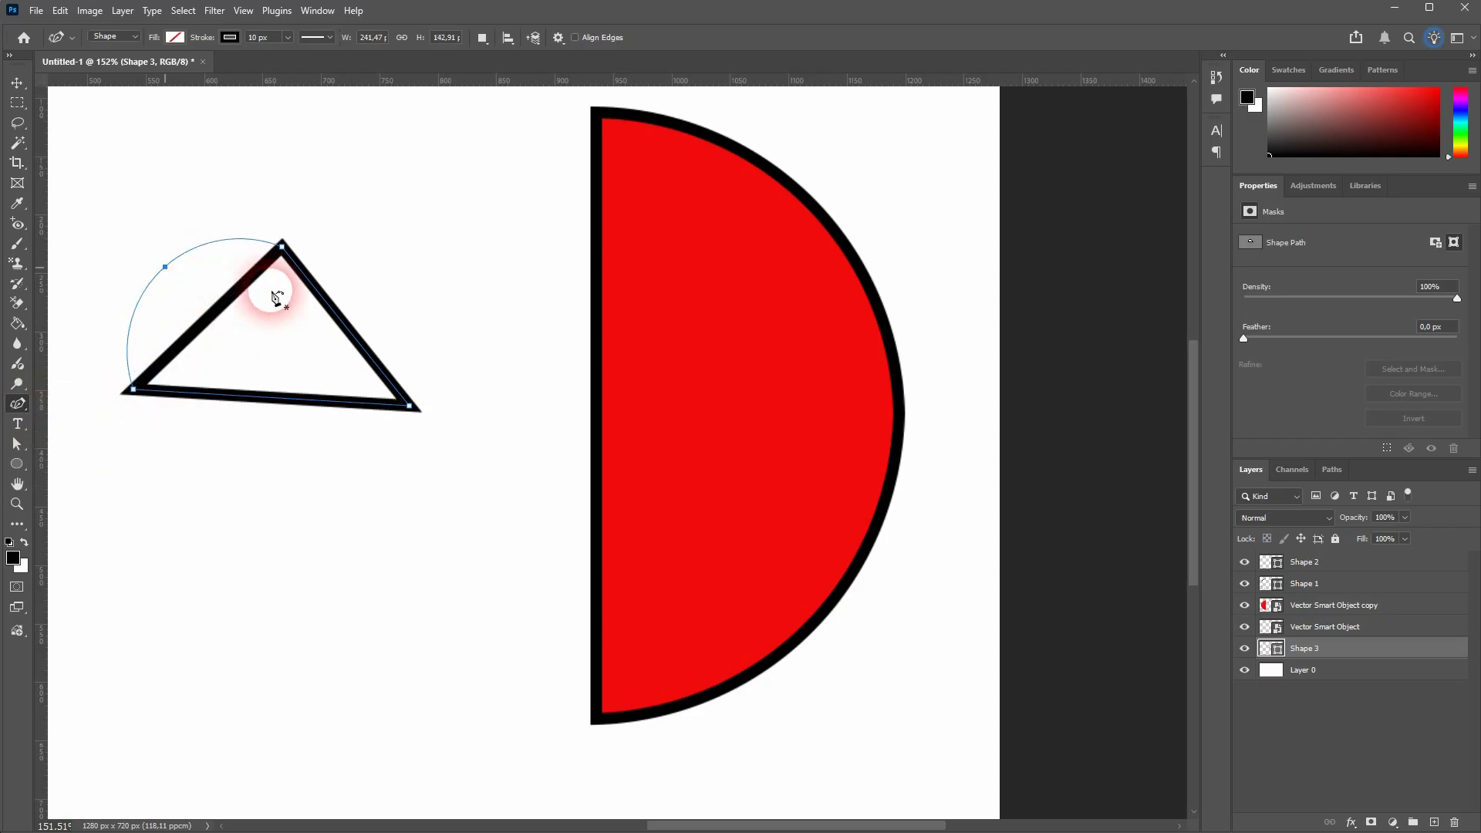
pyautogui.moveTo(332, 311); pyautogui.dragTo(381, 270)
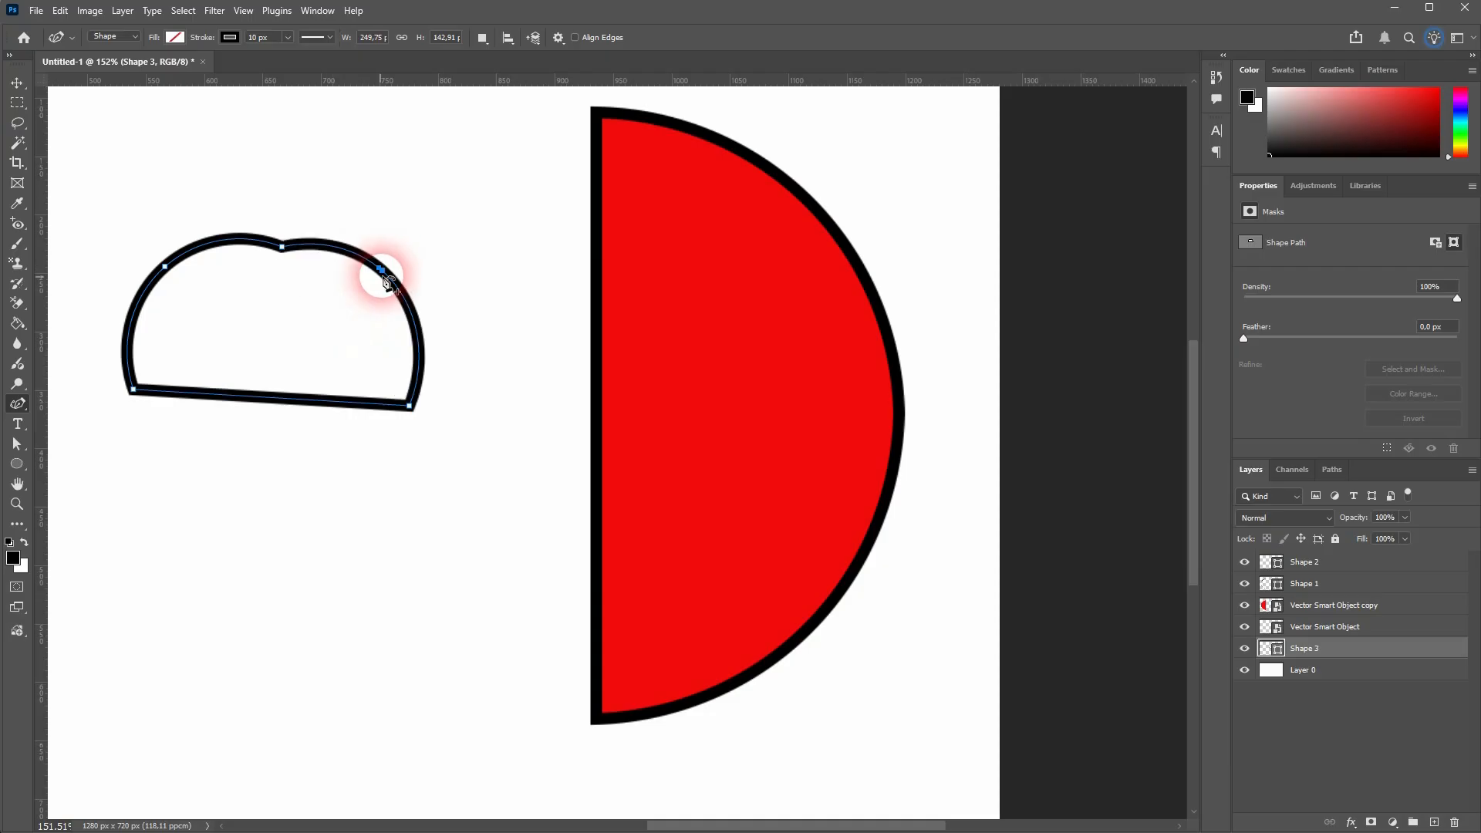